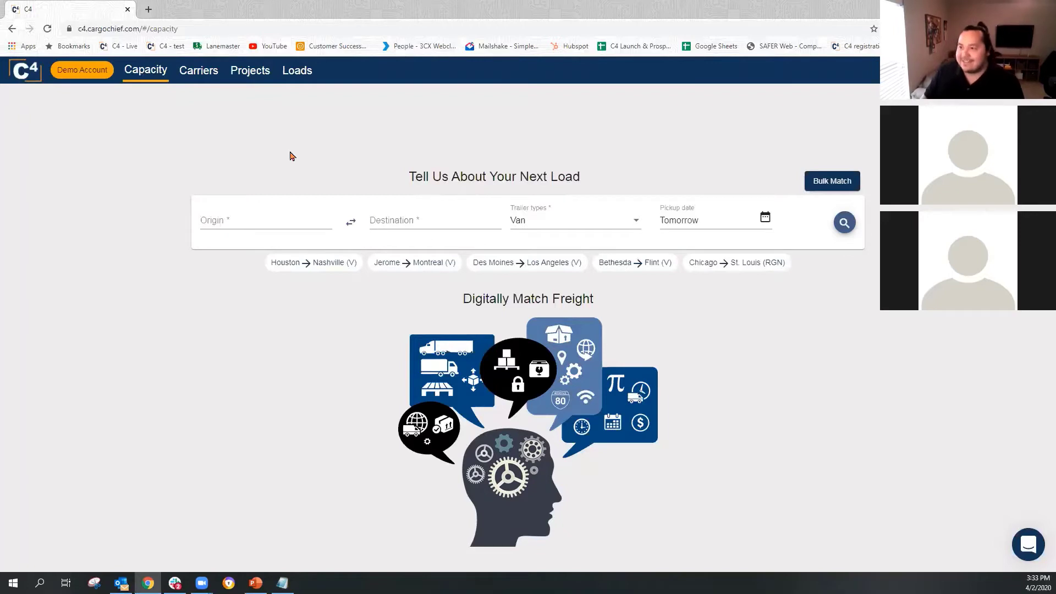
Step: Start a new project with origin Houston, TX, USA and destination Atlanta, GA, USA
click(250, 71)
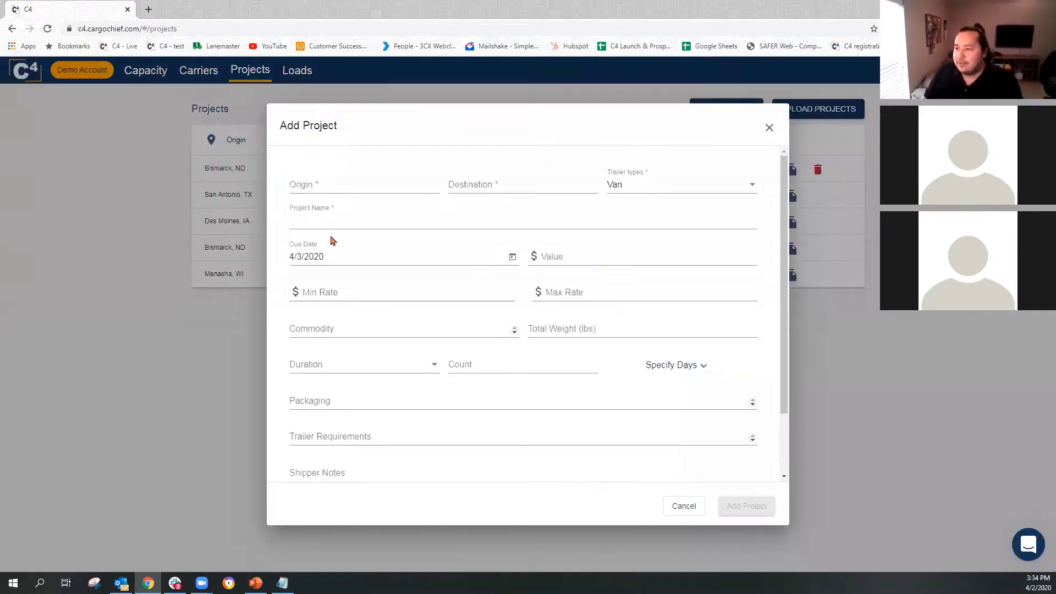
click(328, 186)
text(Houston)
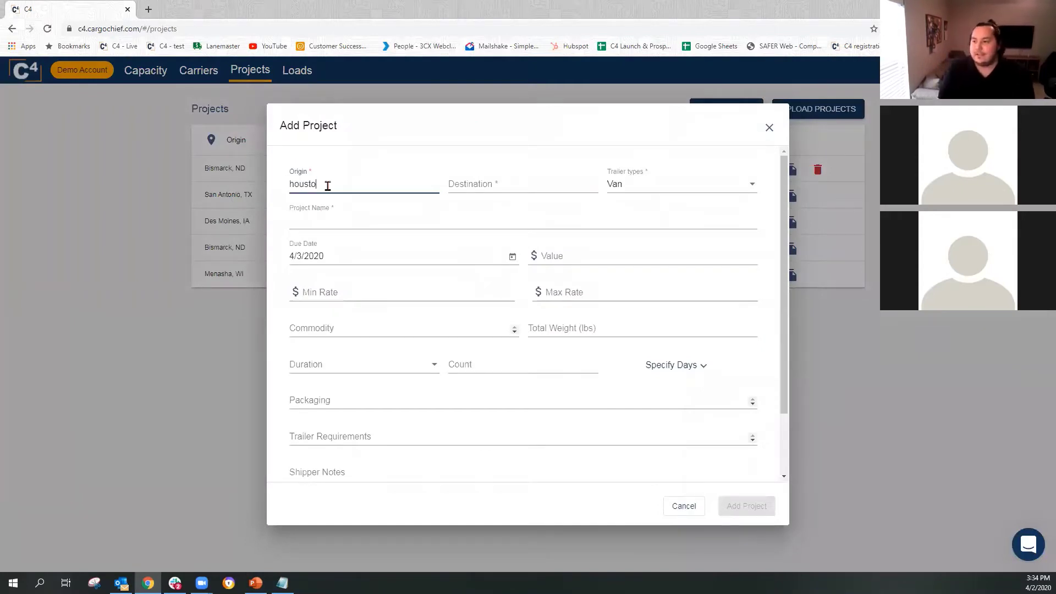
key(Down)
key(Return)
key(Tab)
text(atlant)
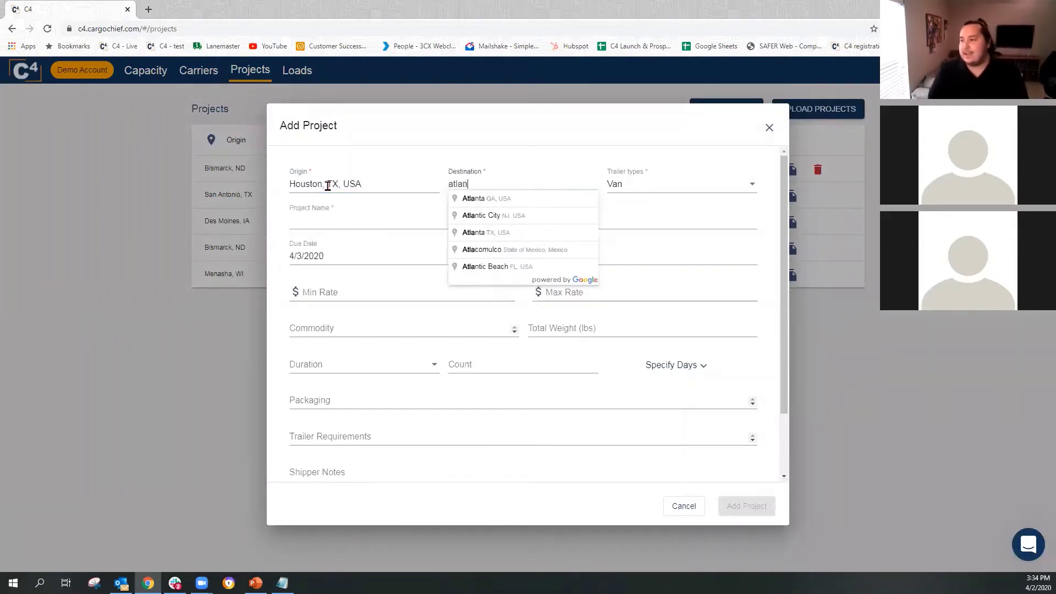
key(Down)
key(Return)
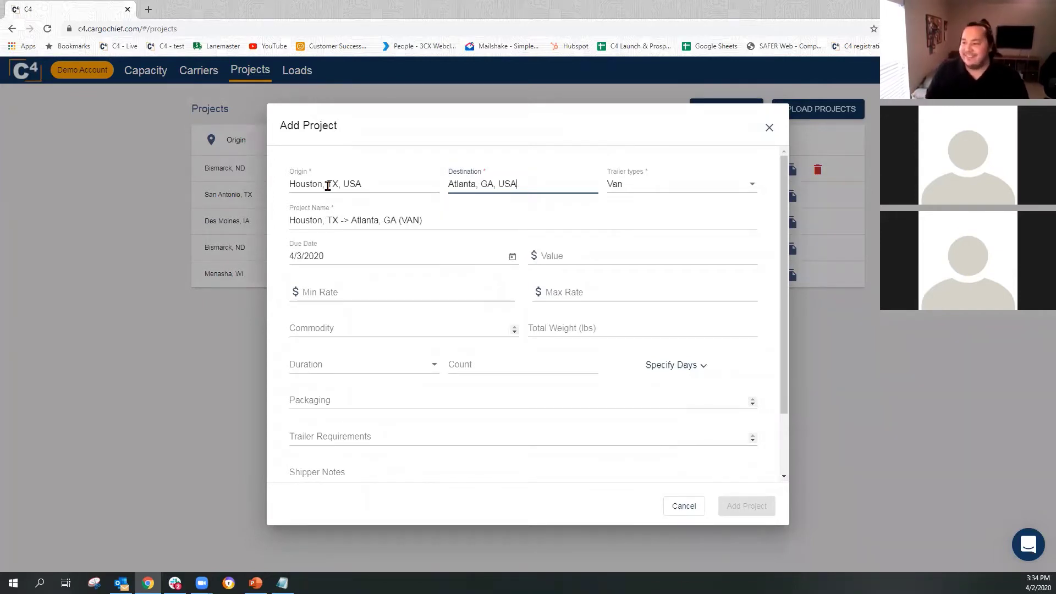
Step: Check the trailer types offered for the project and prefix the project name with "Nestle - "
click(664, 187)
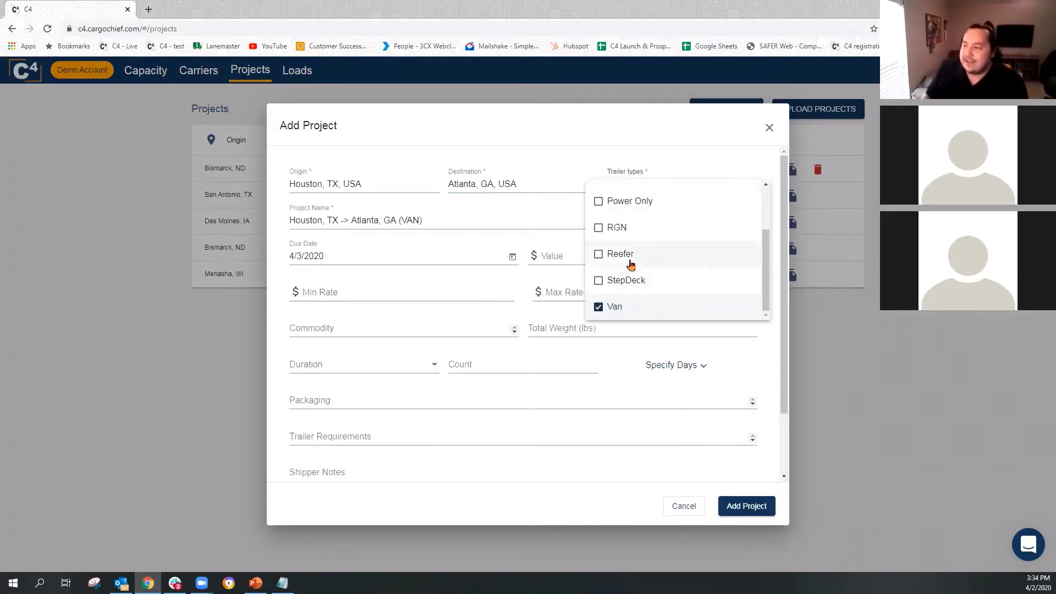
scroll(631, 263, up, 1)
scroll(632, 263, up, 1)
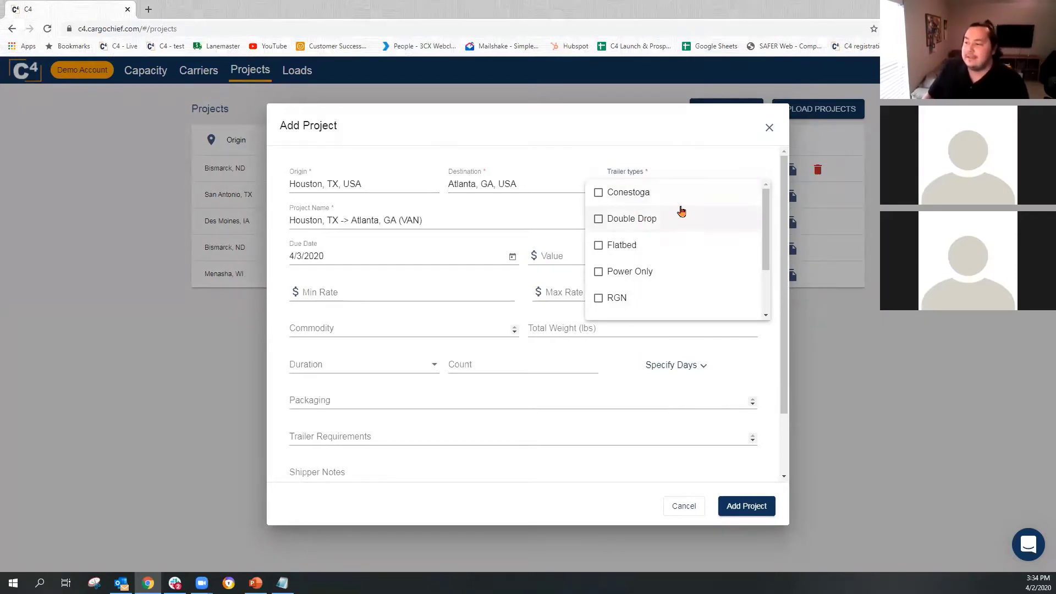
scroll(684, 216, down, 3)
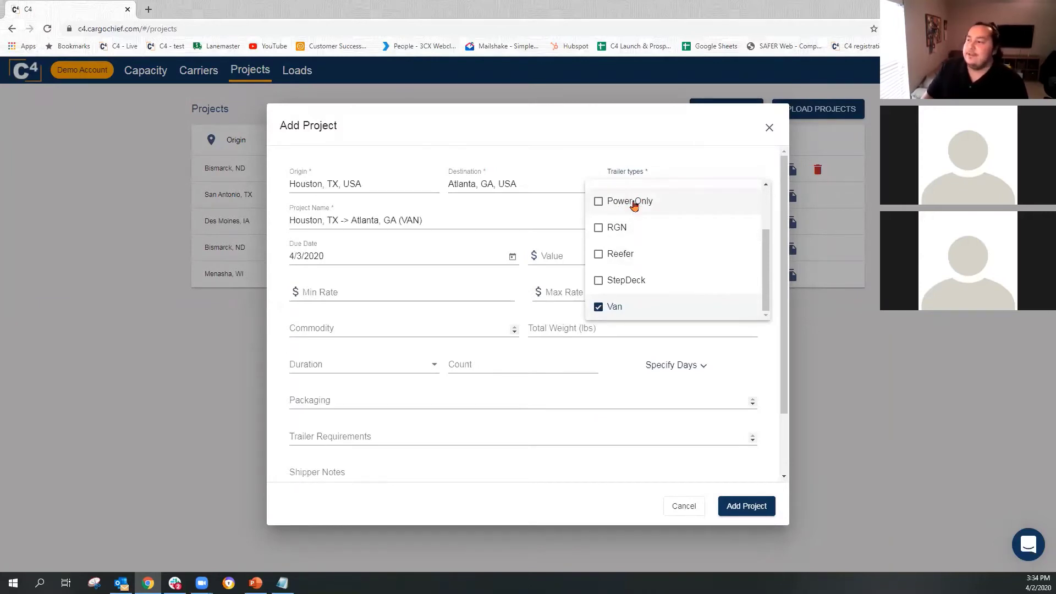
click(580, 135)
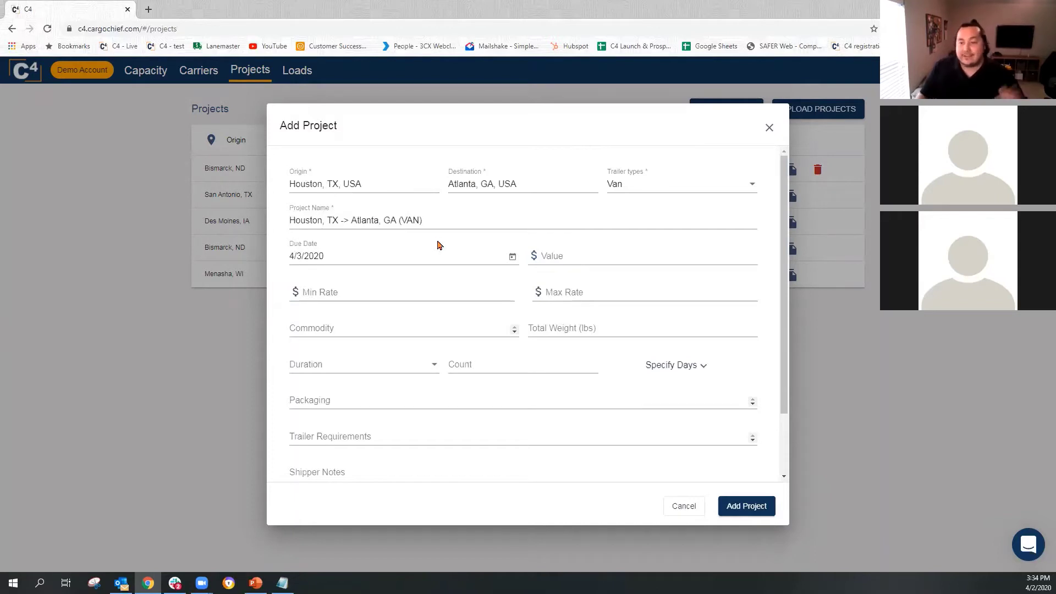
click(290, 220)
text(Nestle -)
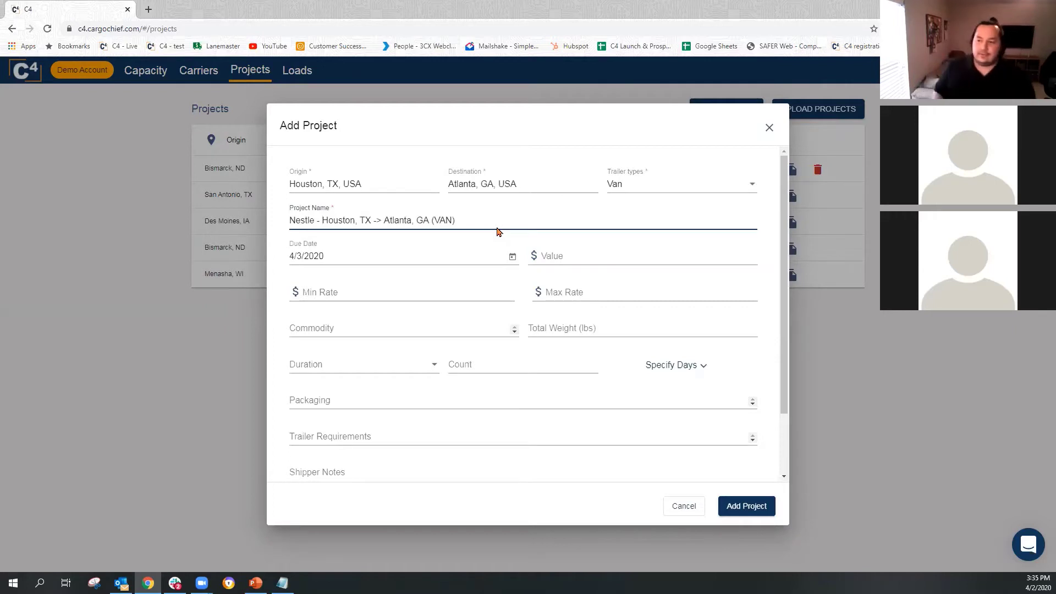
Step: Set the project's minimum rate to $800 and its maximum rate to $1,200
click(594, 252)
click(443, 288)
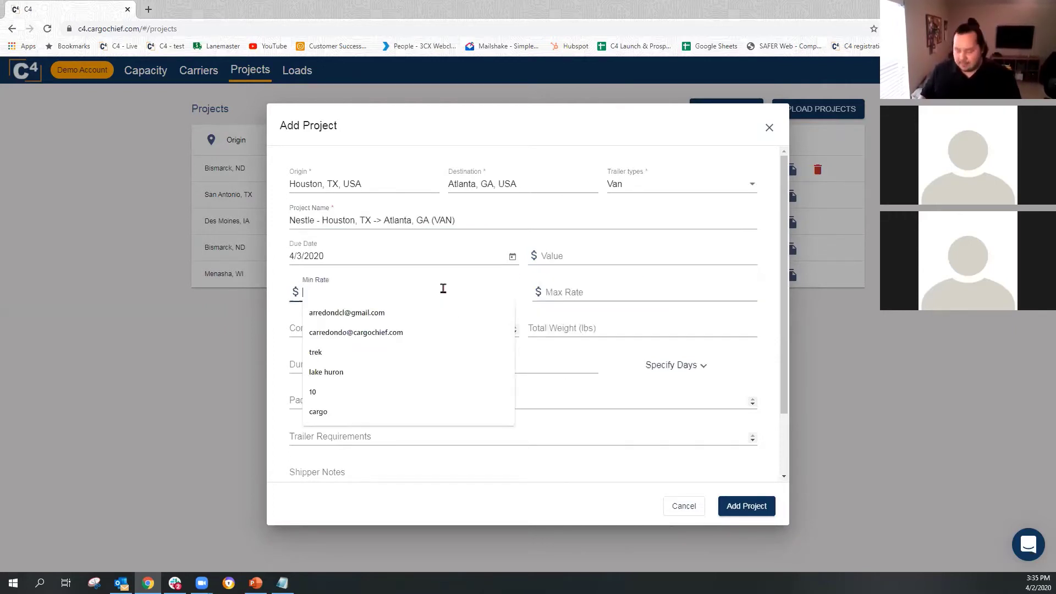
text(800)
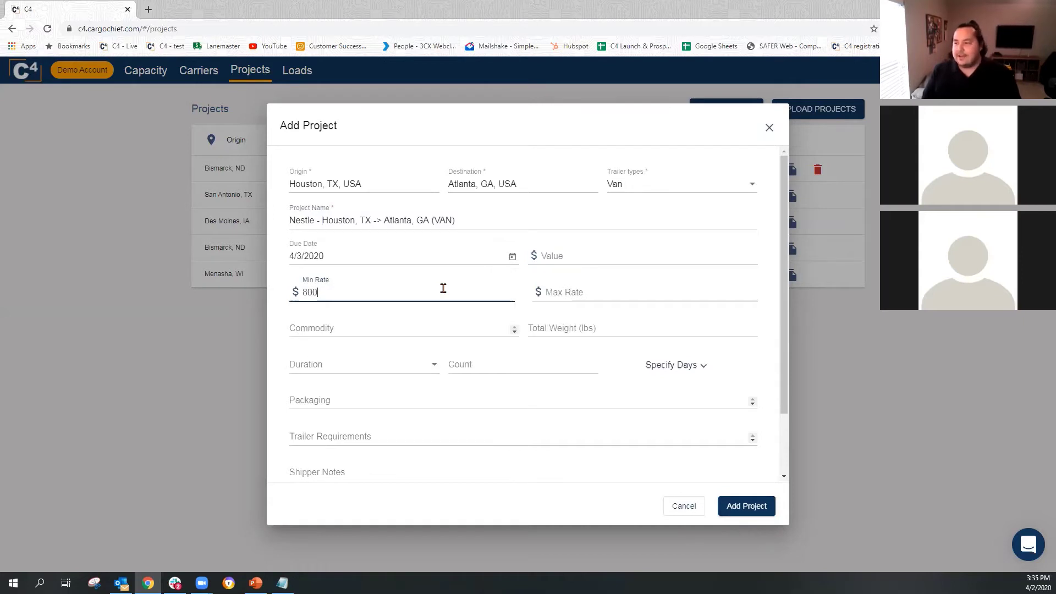
key(Tab)
text(1600)
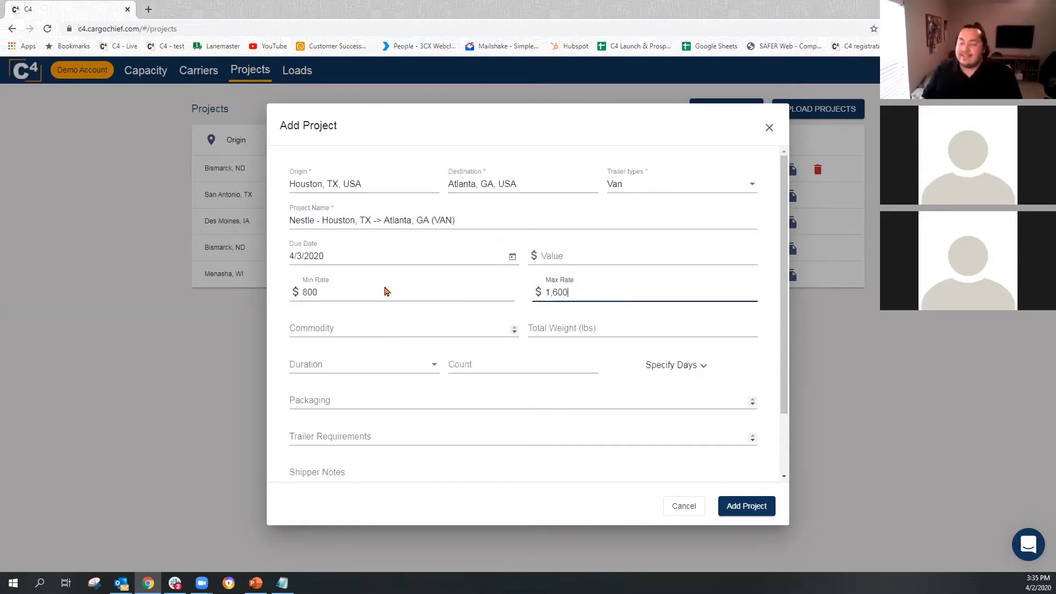
drag(565, 289, 533, 293)
text(1200)
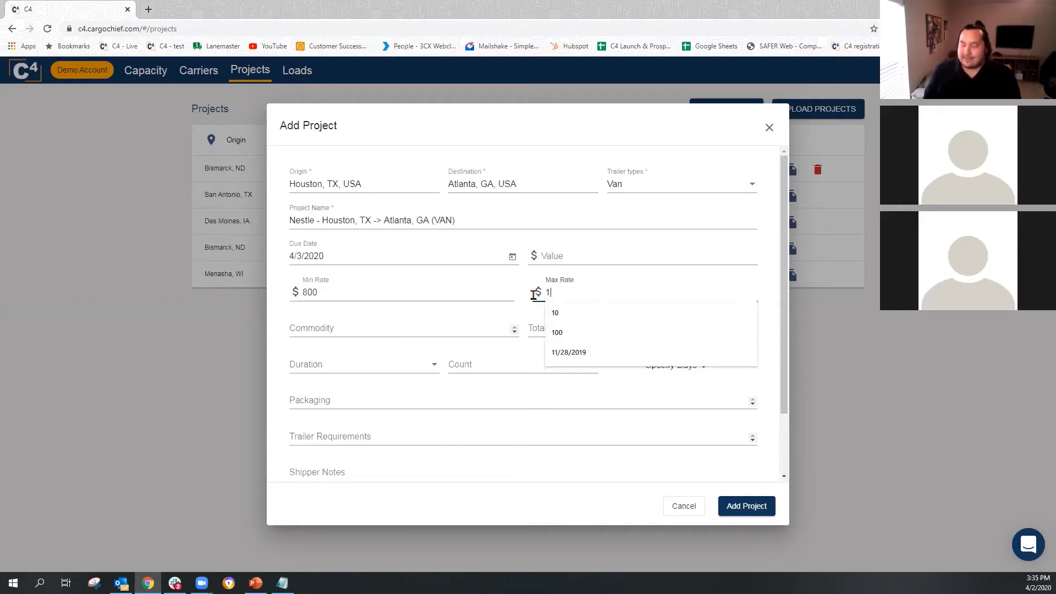
Step: Enter water as the commodity and 43,200 lbs as the total weight
click(433, 329)
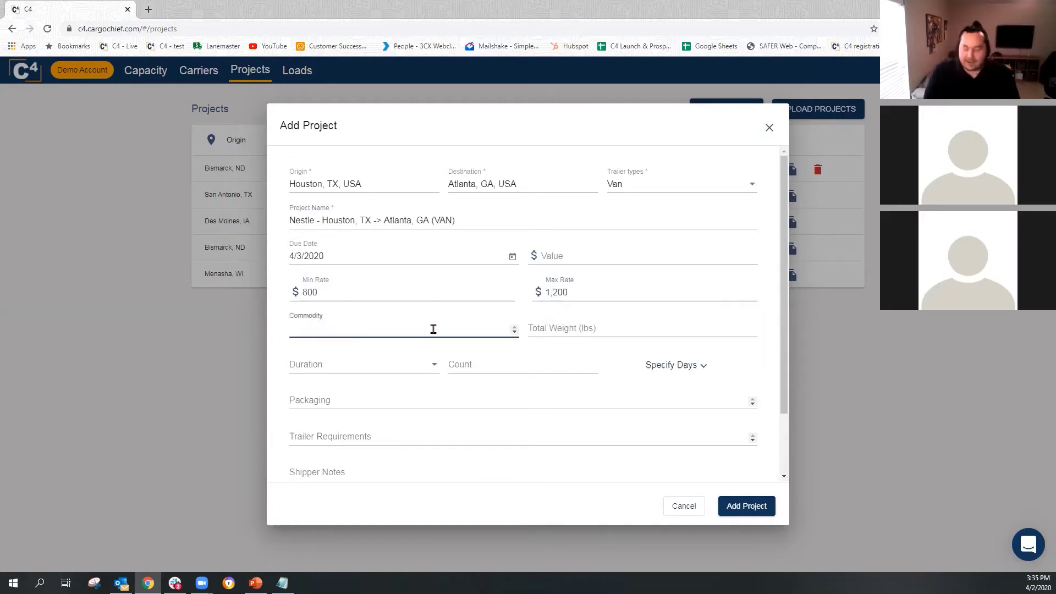
text(water)
key(Tab)
text(43)
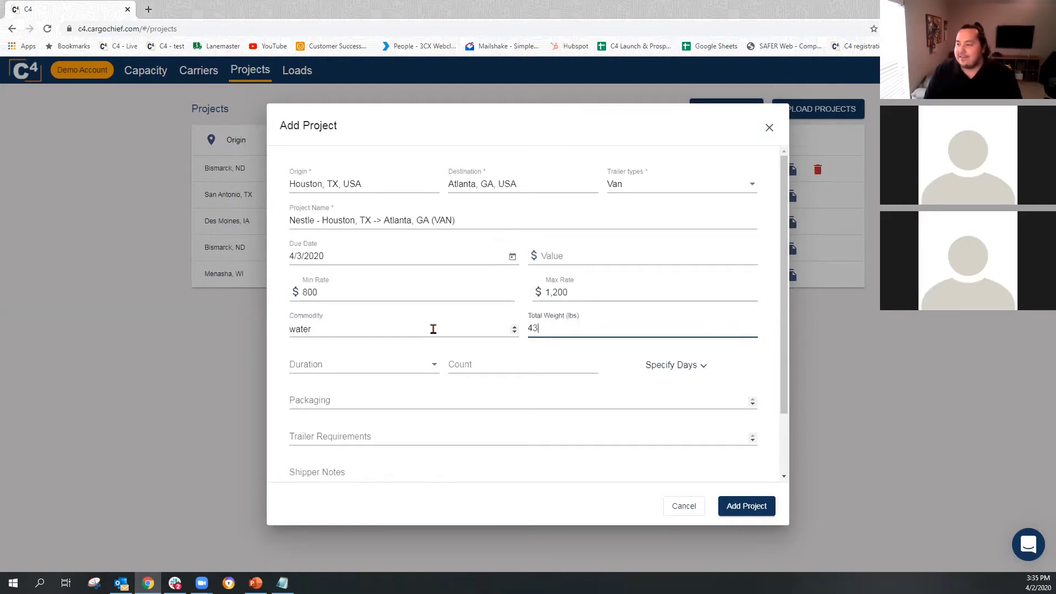
text(,200)
key(Tab)
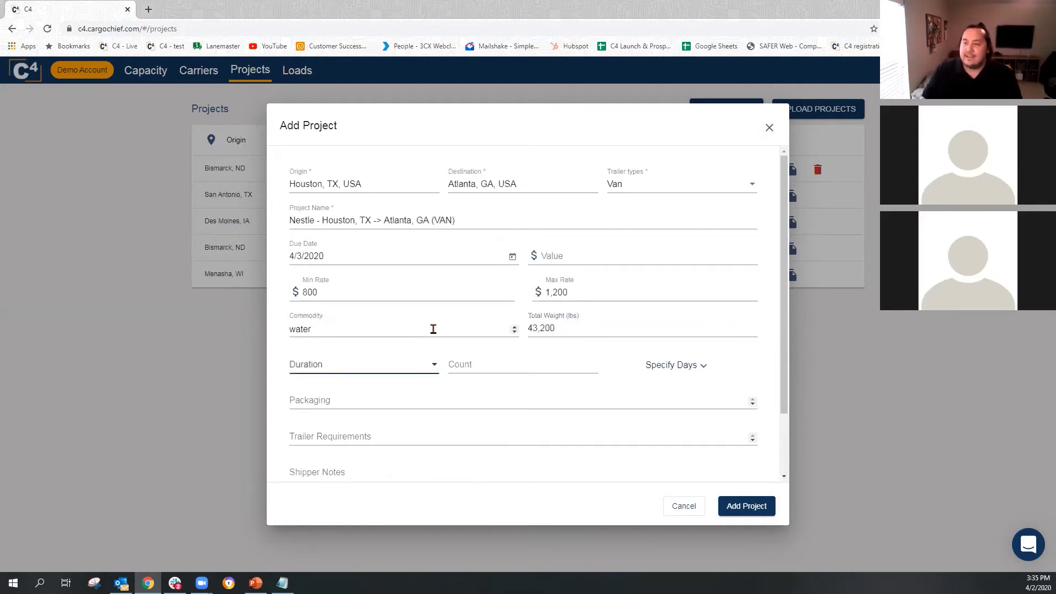
Step: Set the load frequency to 2 per Week, running on Wednesday and Friday
click(410, 365)
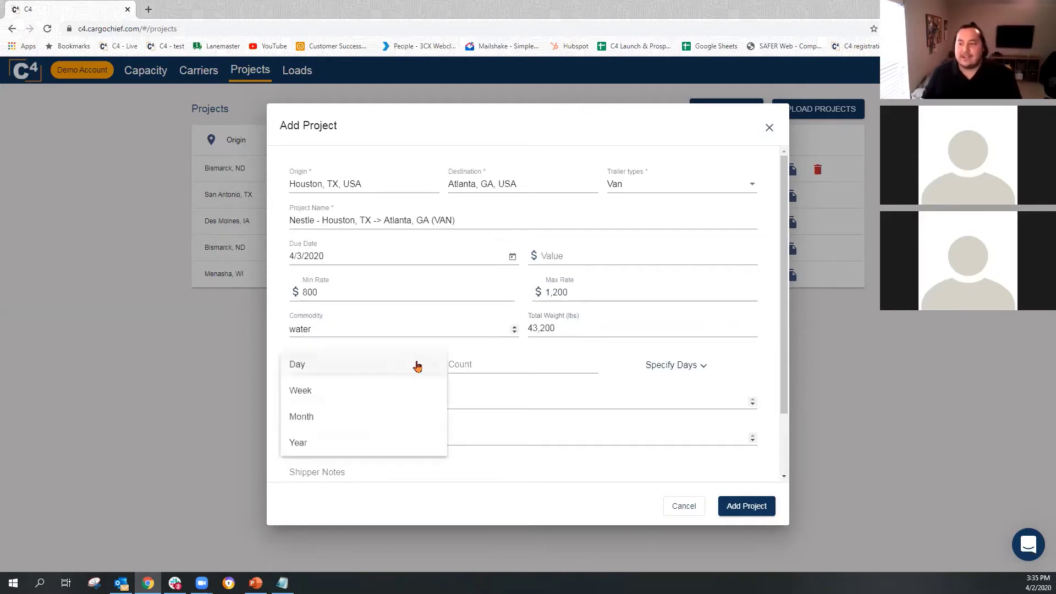
click(378, 397)
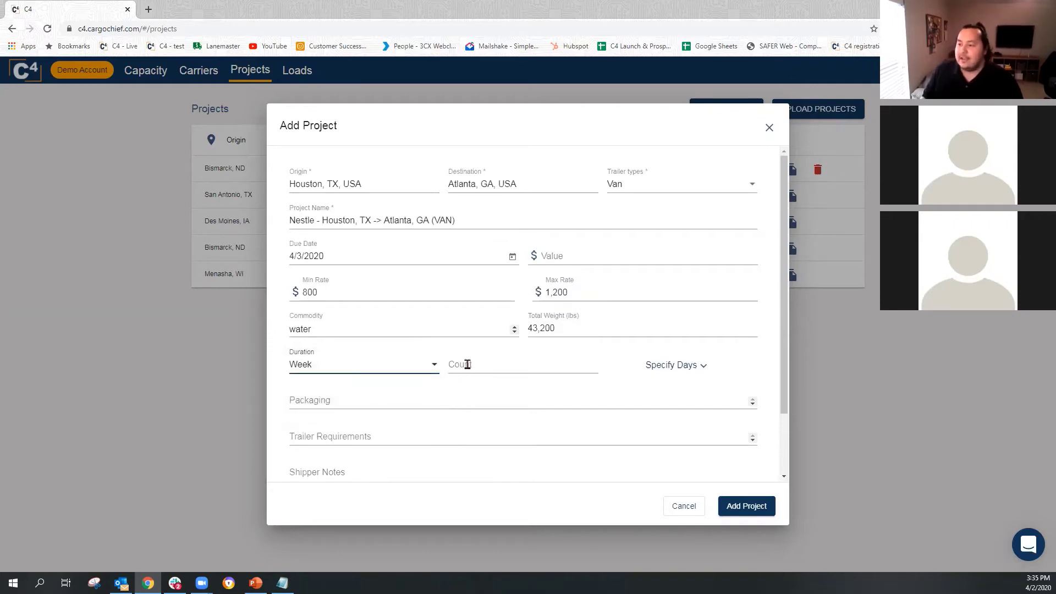
click(468, 365)
text(2)
click(694, 367)
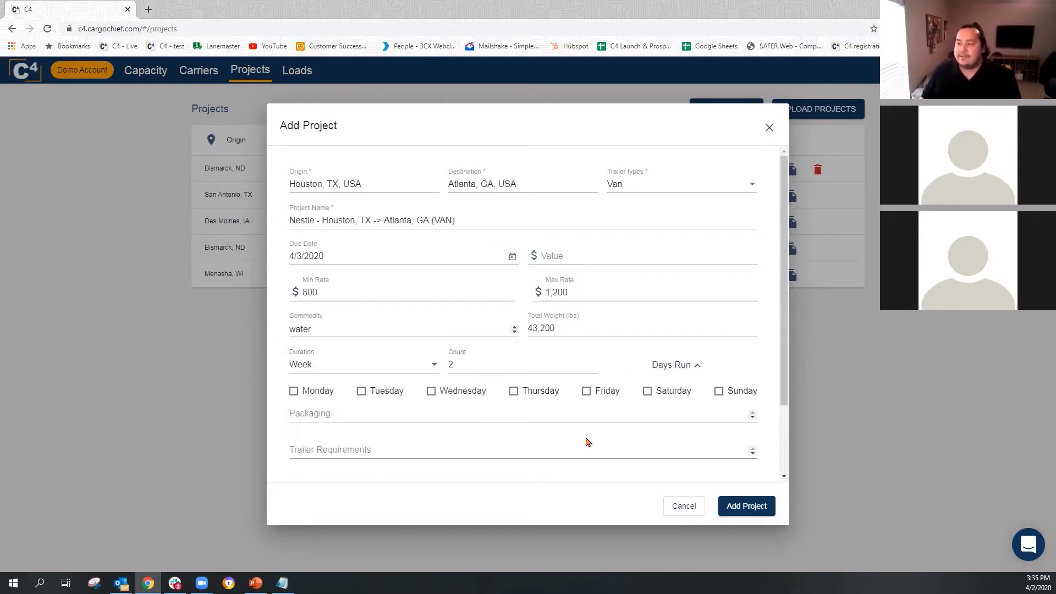
click(470, 395)
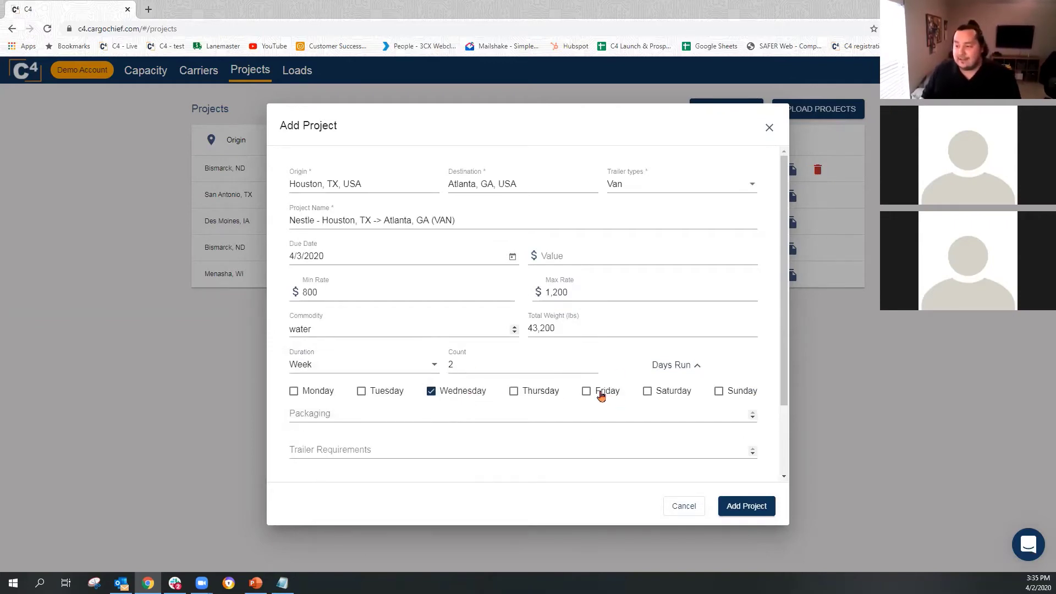
click(602, 395)
Step: Enter "pallets" as the packaging and "clean no holes" as the trailer requirements
click(377, 423)
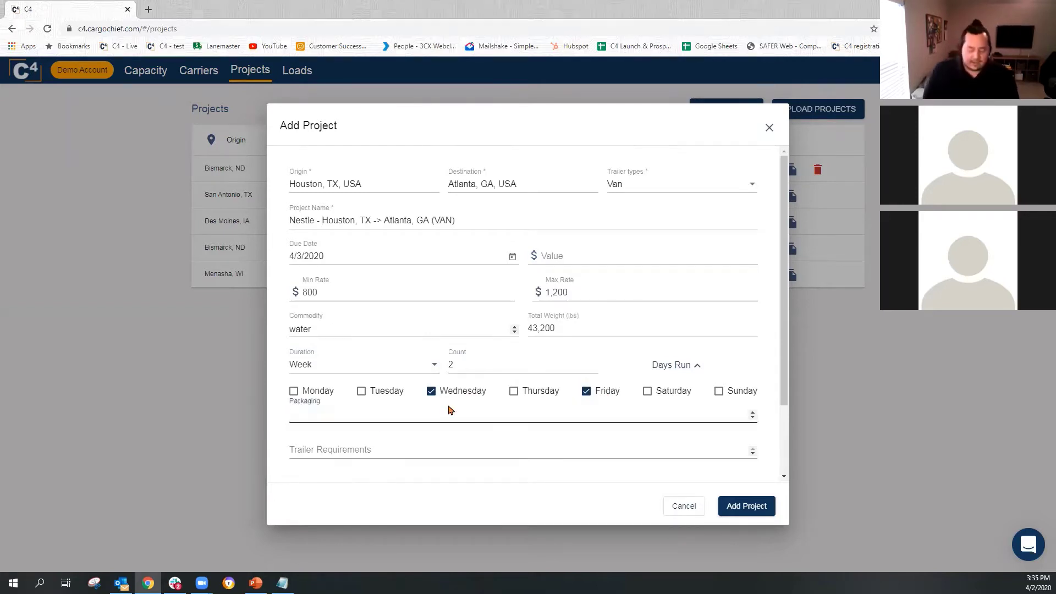
text(pallets)
key(Tab)
scroll(424, 396, down, 2)
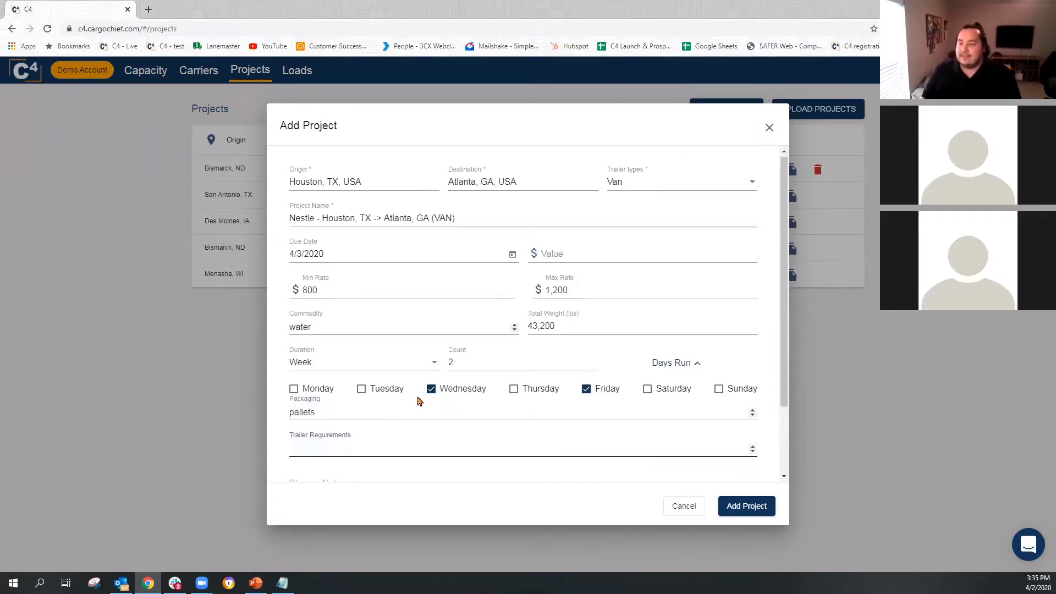
text(clean no holes)
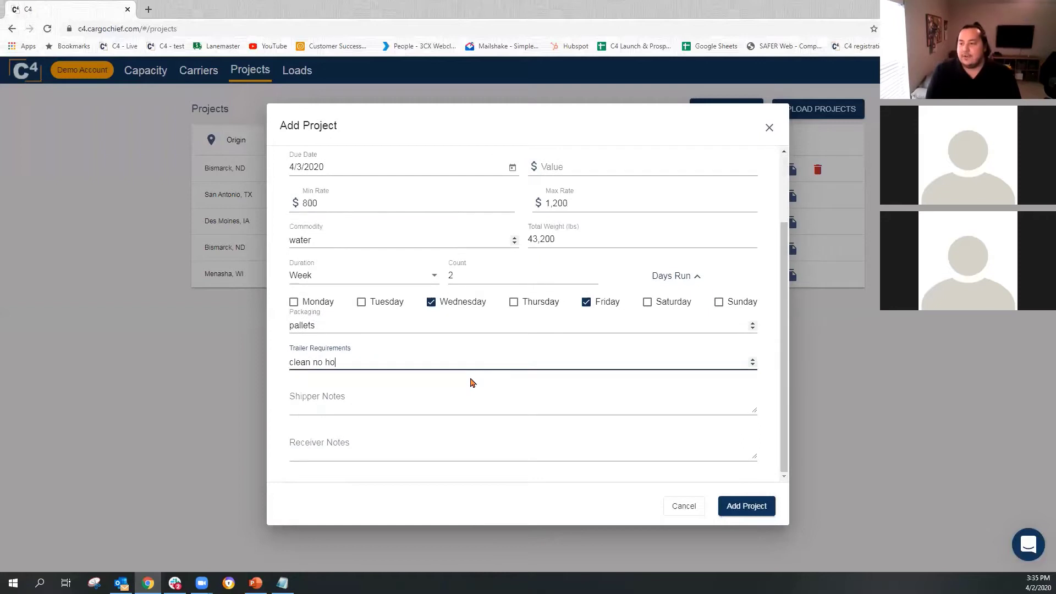
Step: Enter "FCFS" in both the shipper notes and the receiver notes, and add the project
key(Tab)
text(FCFS)
key(Tab)
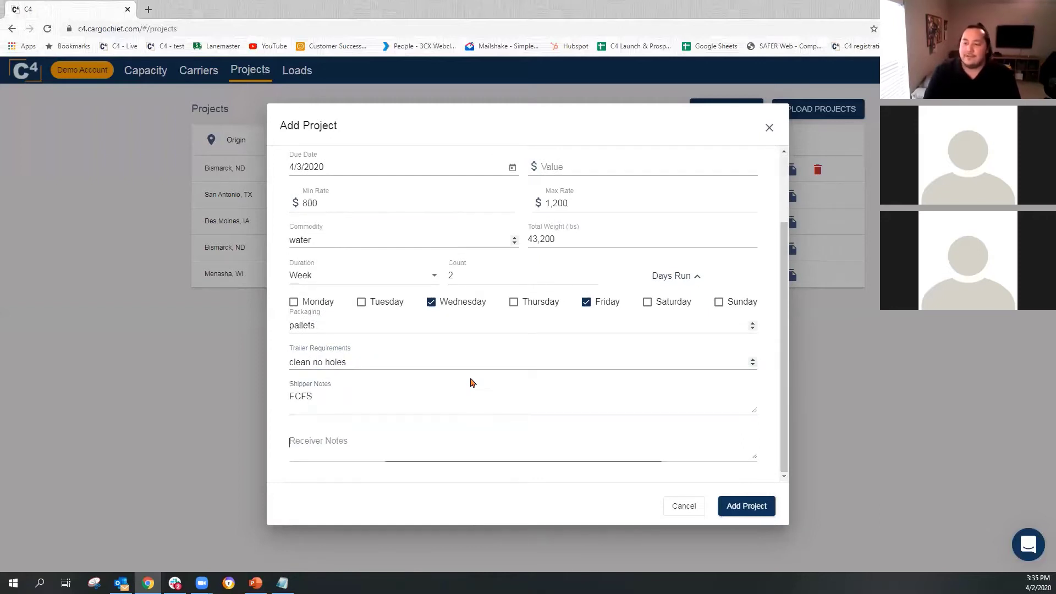
text(FCFS)
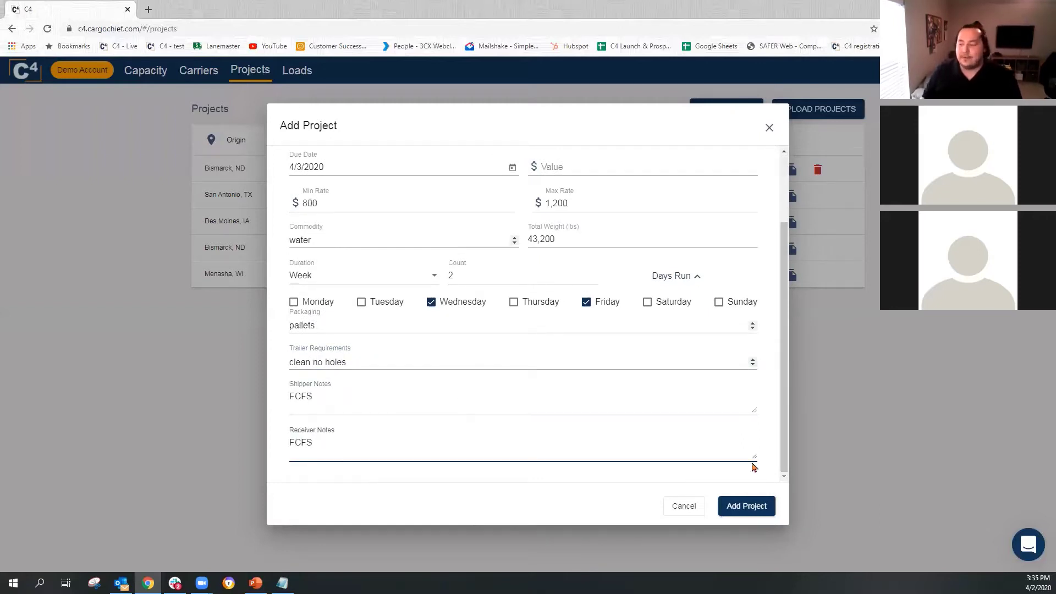
click(749, 505)
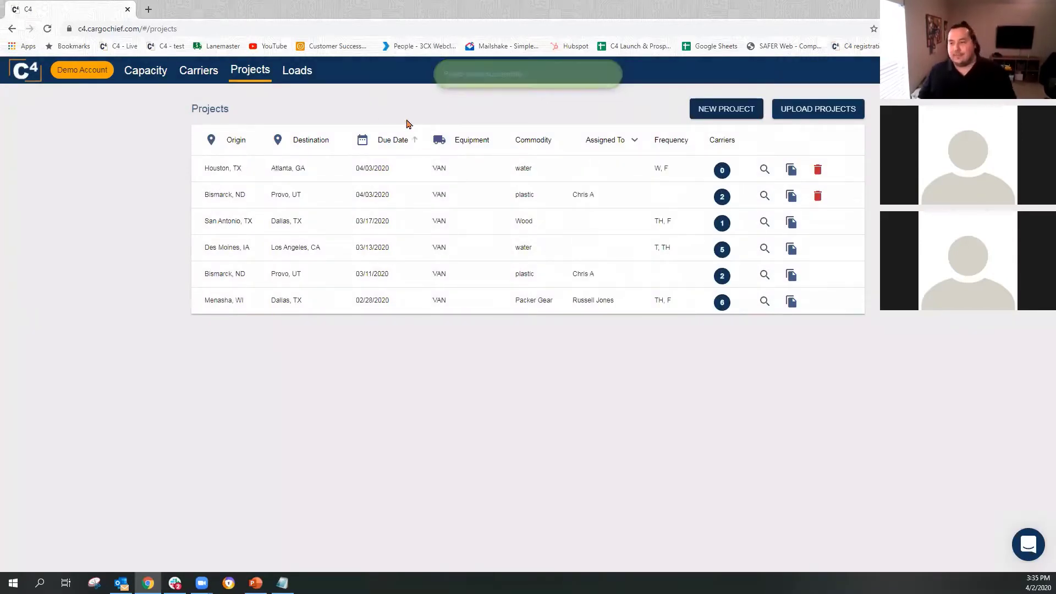
Step: Open the Houston, TX to Atlanta, GA project and assign it to the second user listed
click(394, 171)
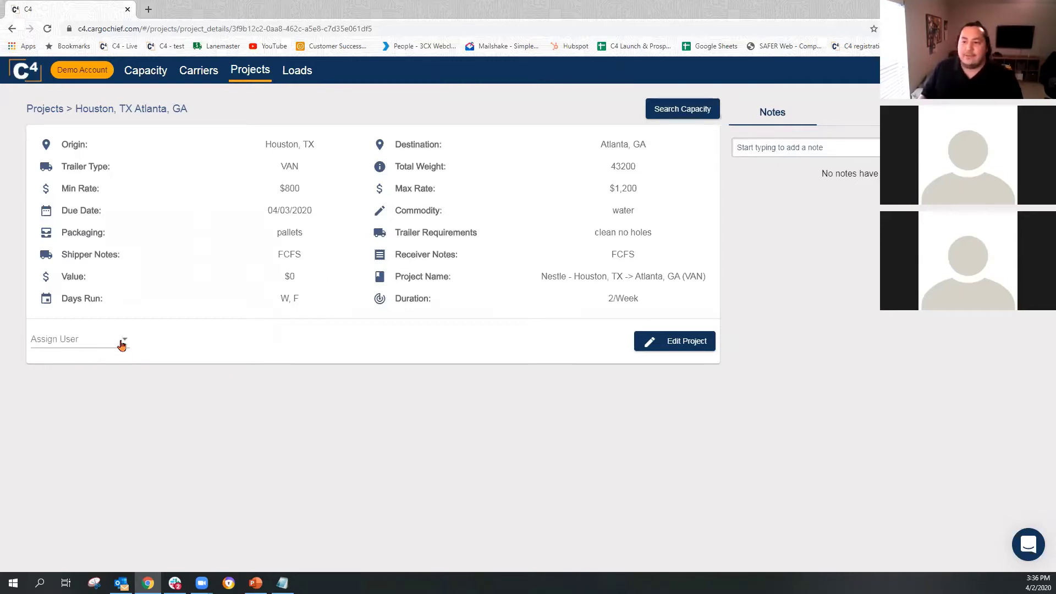
click(122, 344)
click(53, 368)
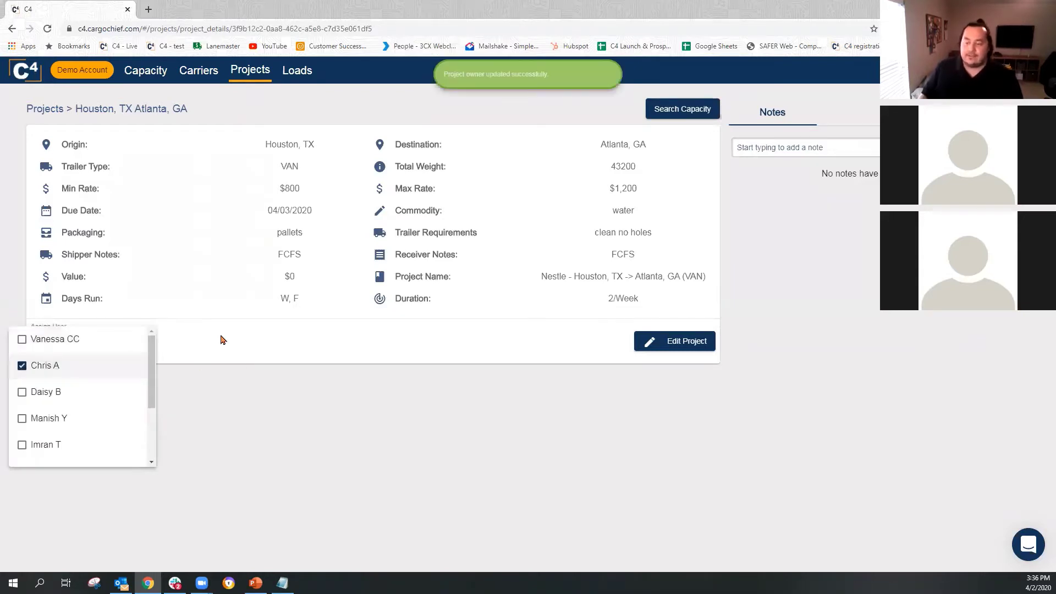
click(222, 339)
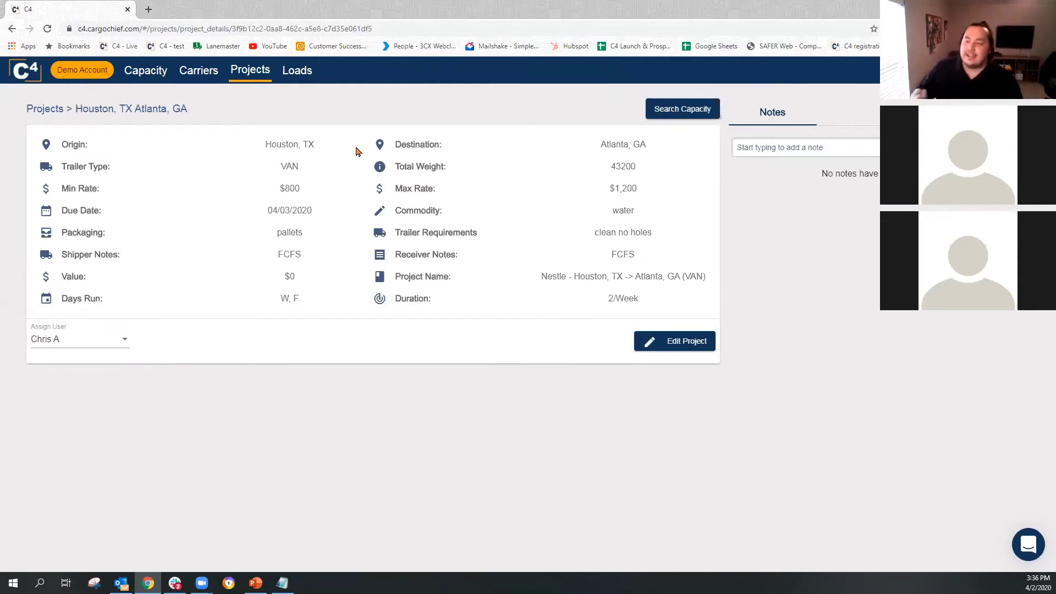
Step: Search capacity for the project and look through the matching carriers with their scores, lanes and notes
click(686, 109)
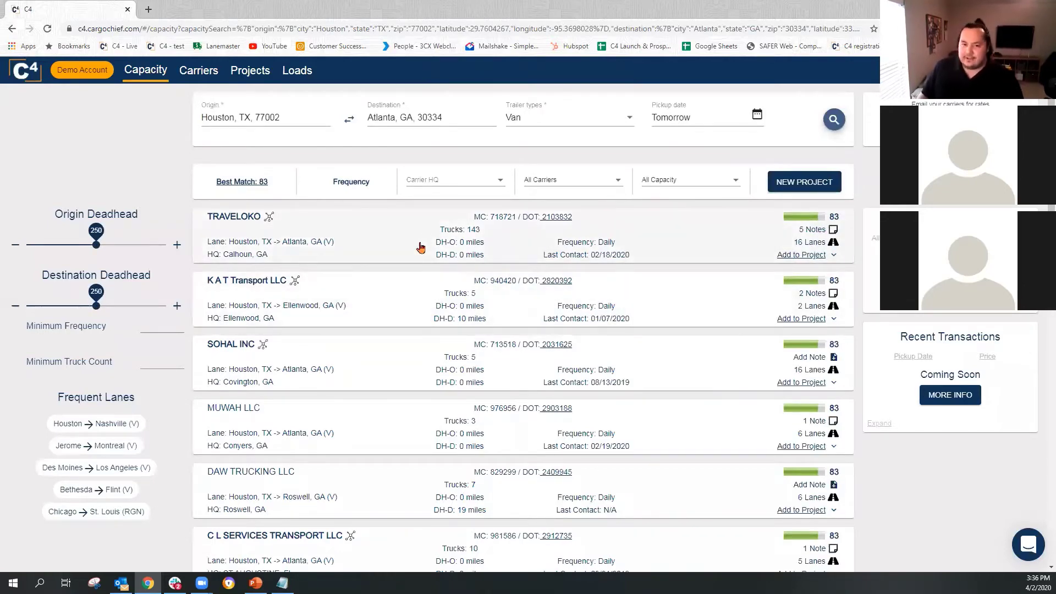
scroll(511, 275, down, 4)
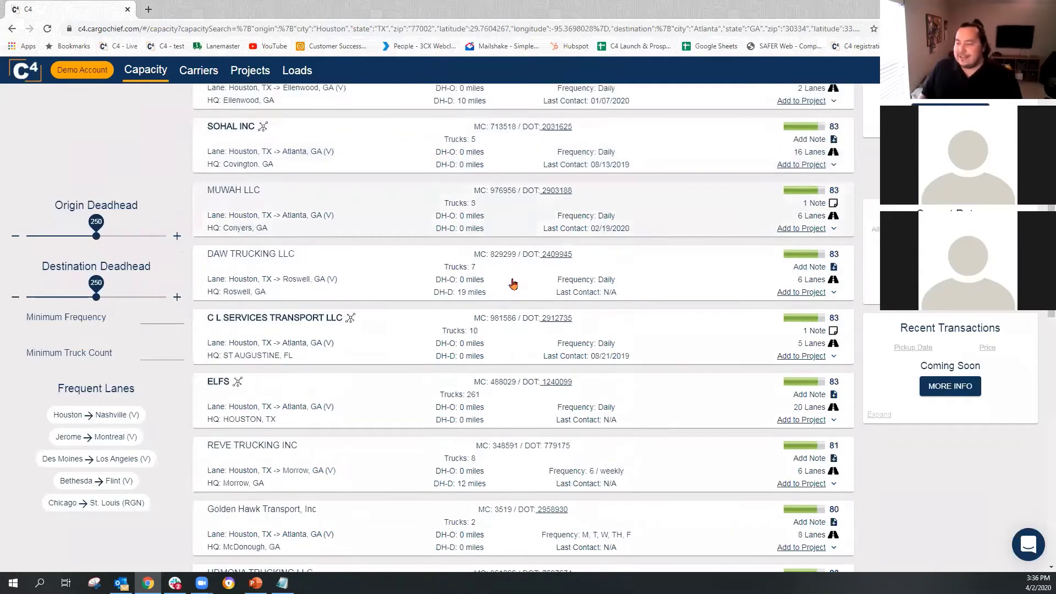
scroll(513, 283, down, 15)
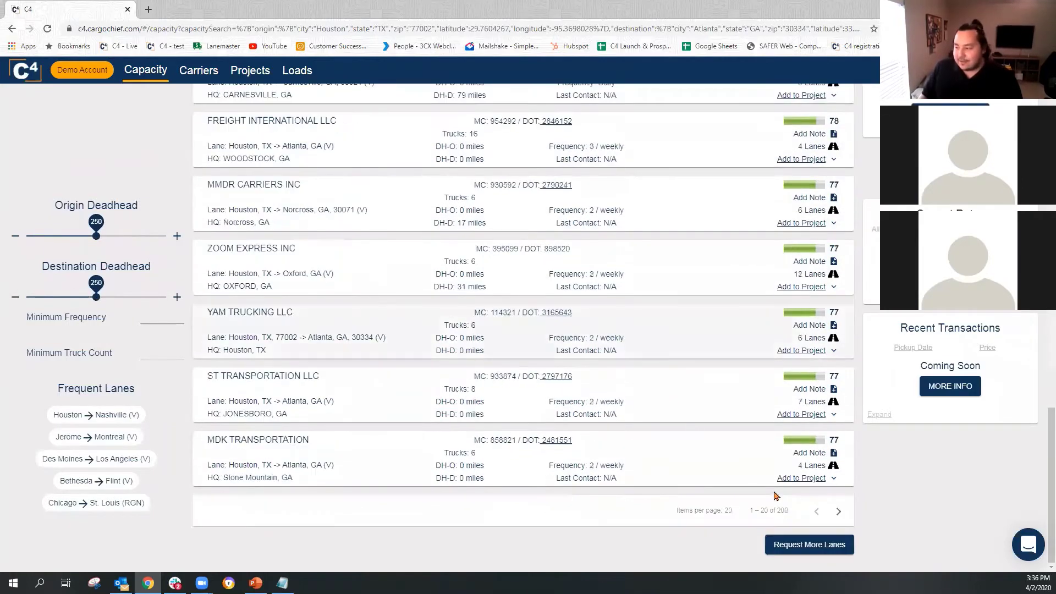
scroll(453, 403, up, 20)
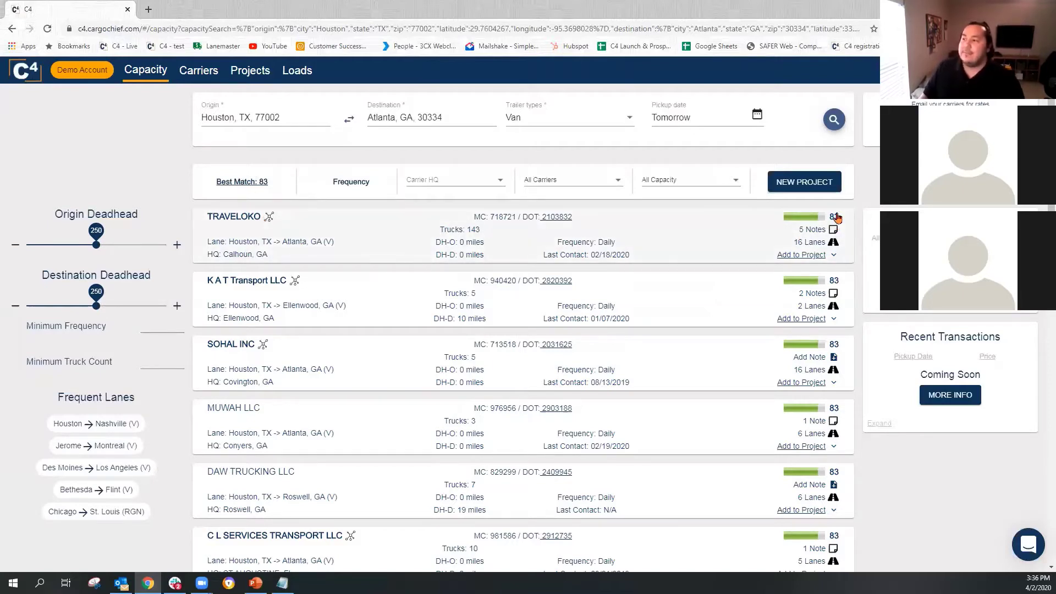
scroll(833, 370, down, 3)
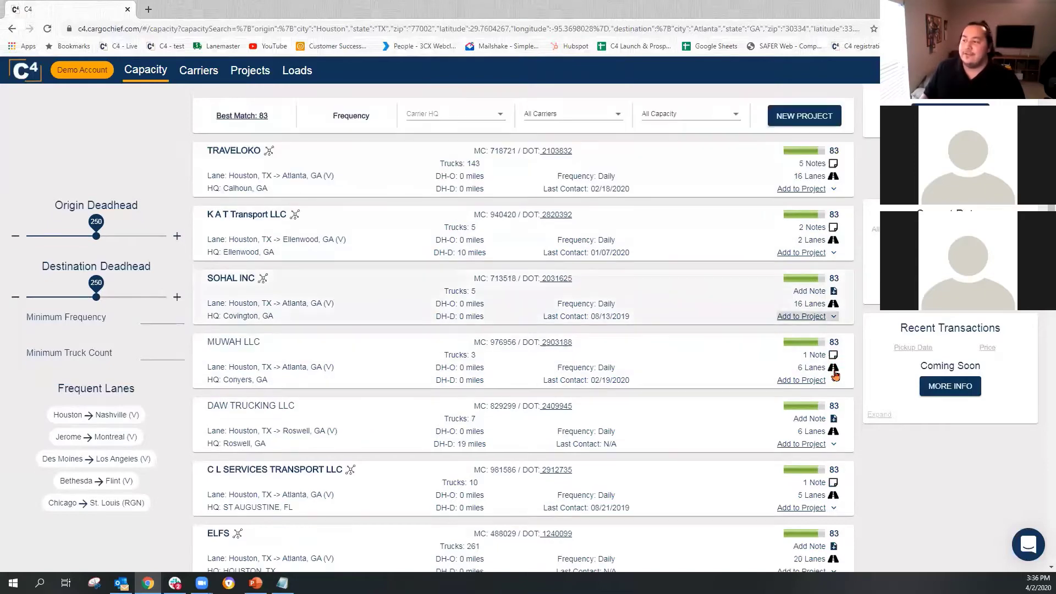
scroll(821, 297, up, 3)
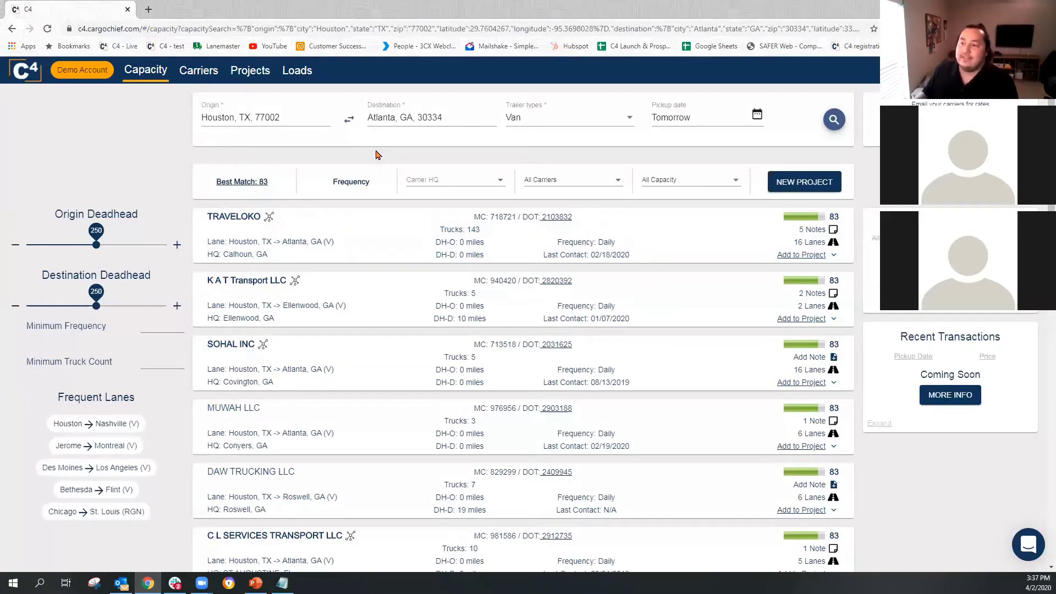
Step: Sort the matching carriers by frequency, look through how often they run the lane, and return to best match sorting
click(374, 192)
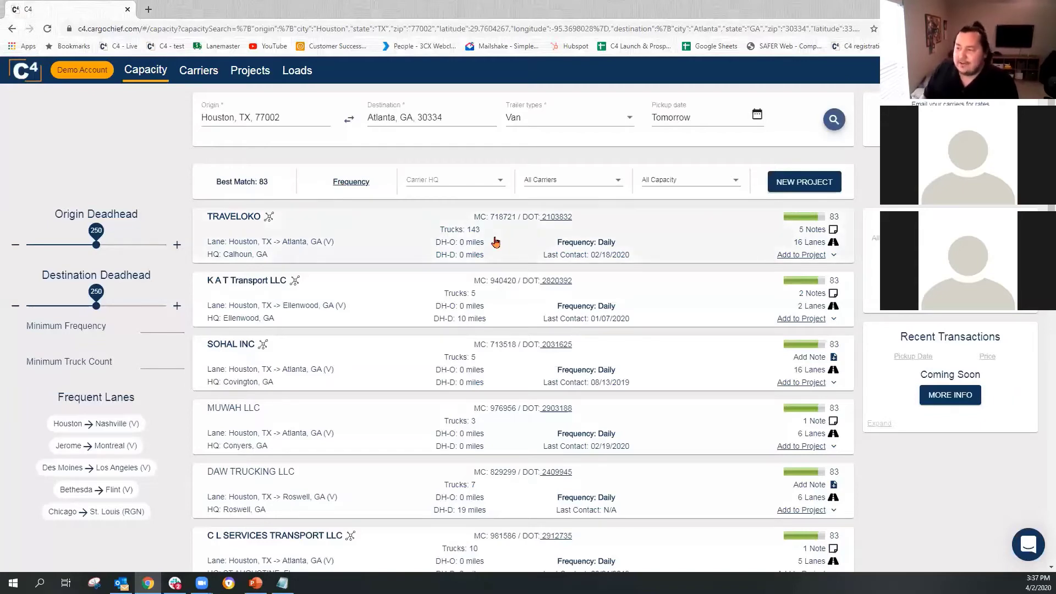
scroll(609, 247, down, 2)
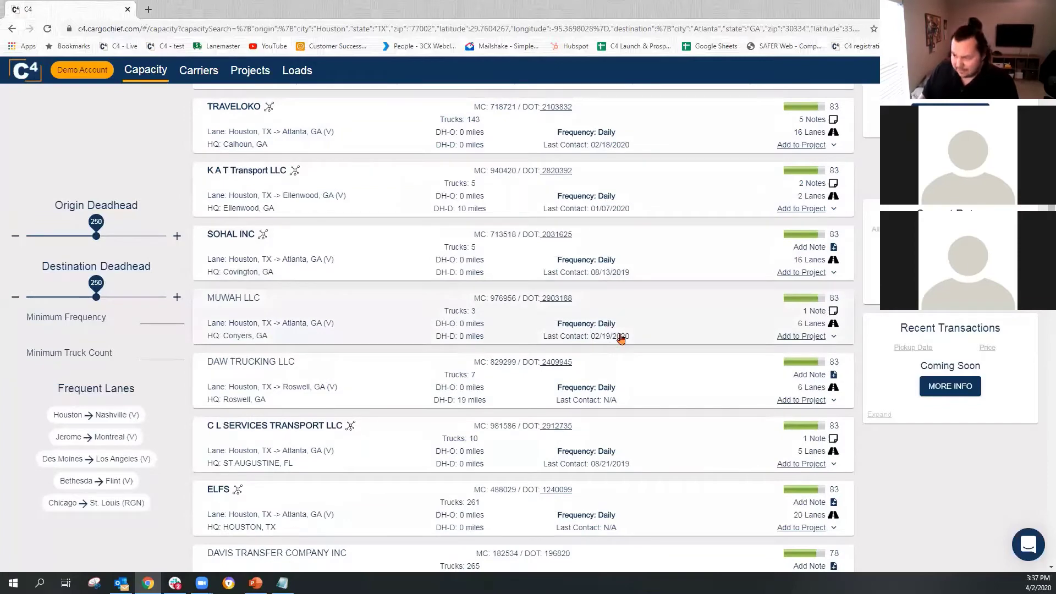
scroll(608, 353, down, 8)
scroll(608, 353, down, 7)
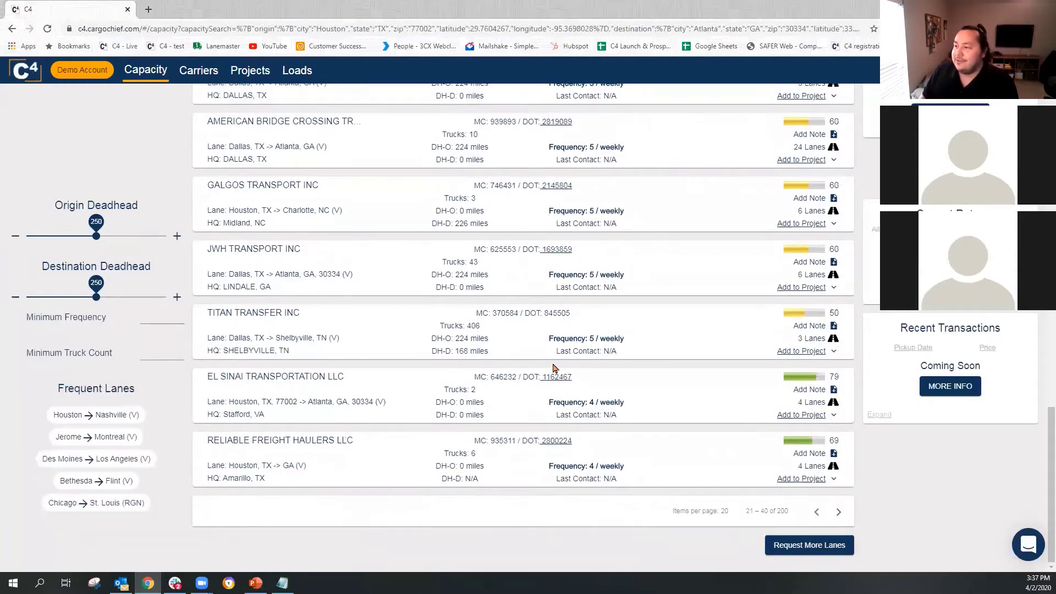
scroll(555, 367, up, 18)
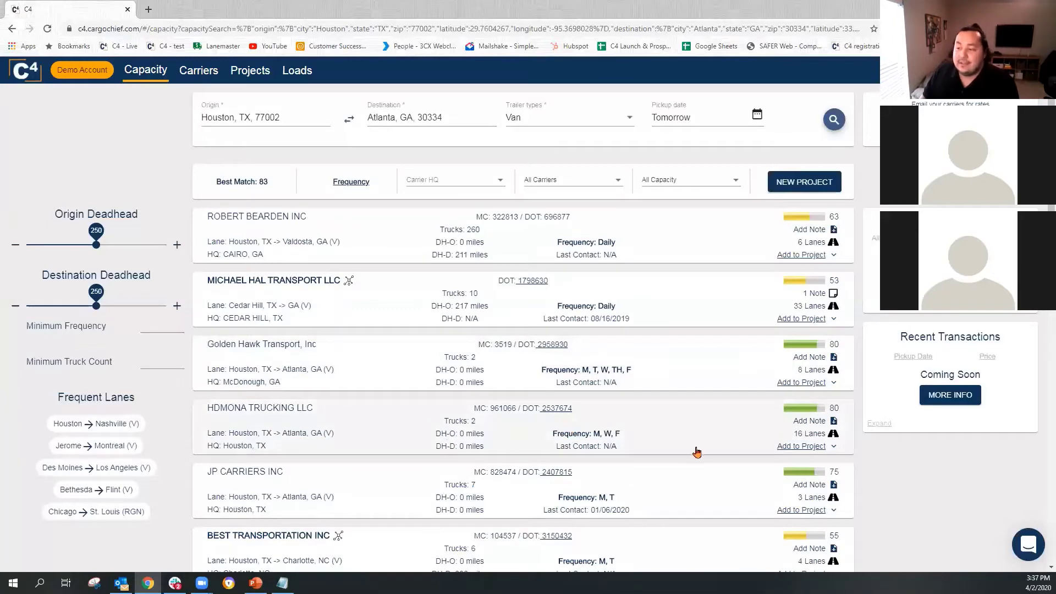
scroll(523, 444, down, 2)
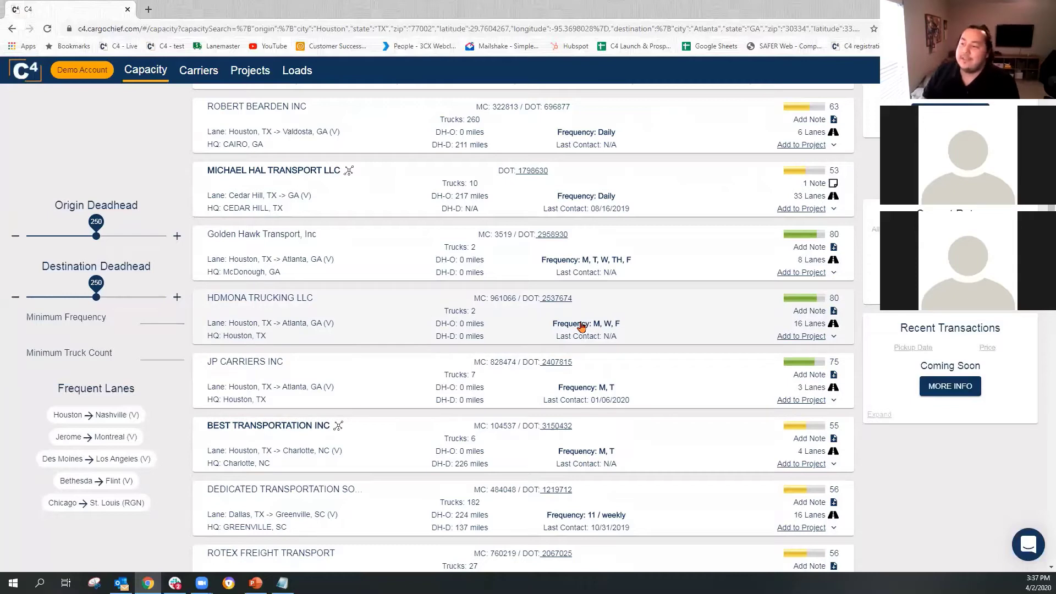
scroll(580, 314, up, 3)
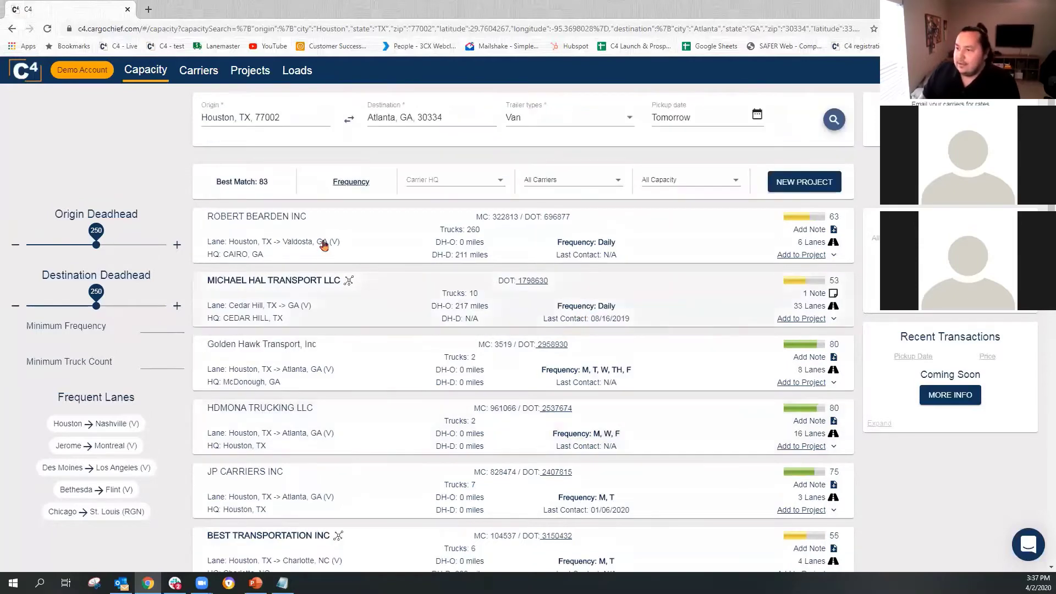
click(252, 186)
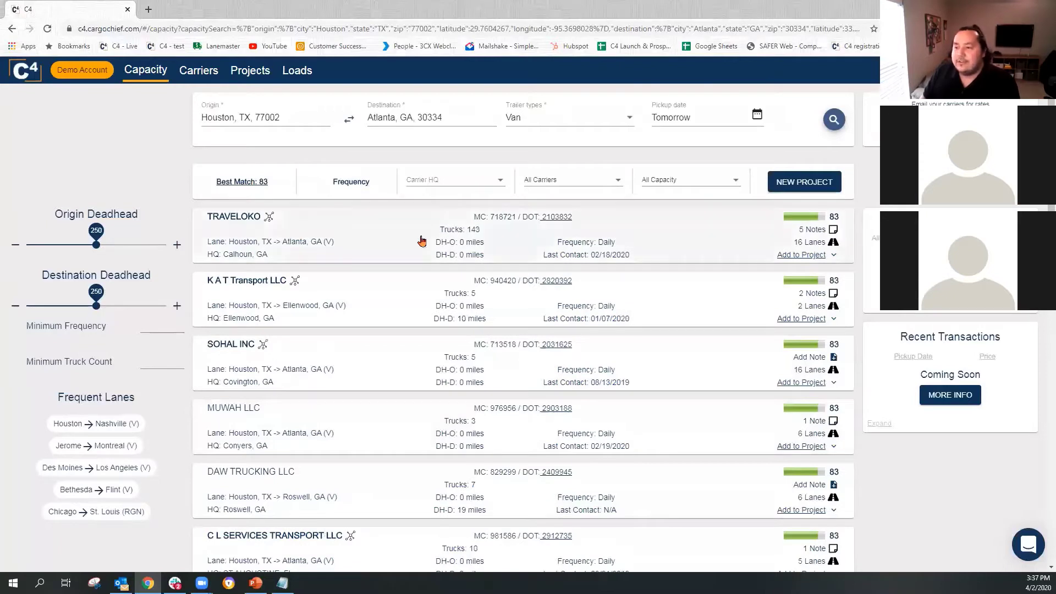
Step: Filter the carriers by Headhaul headquarters and look through the carriers based near the Houston origin
click(458, 185)
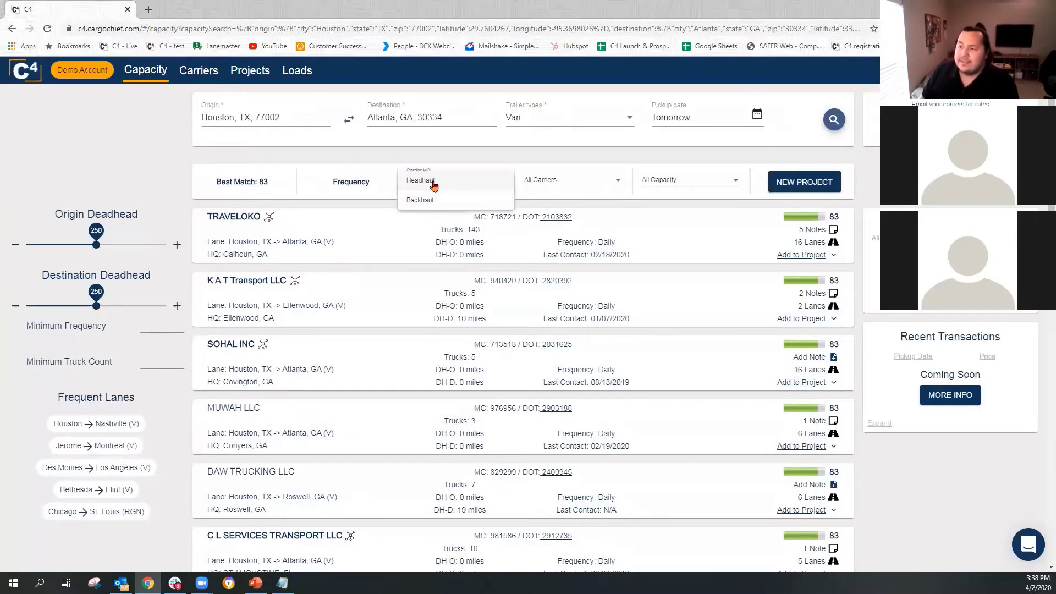
click(432, 181)
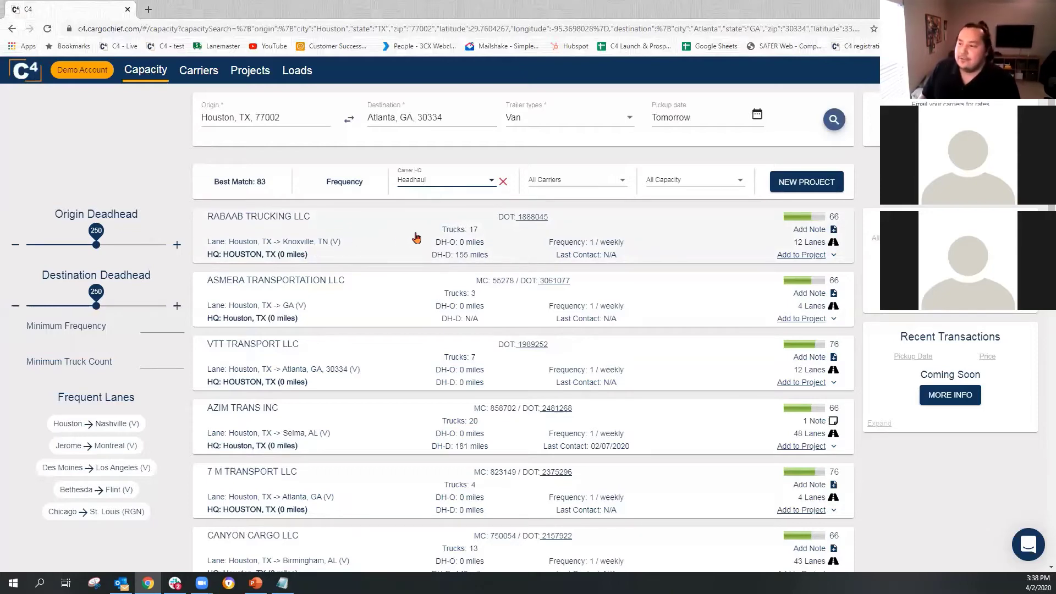
scroll(297, 255, down, 3)
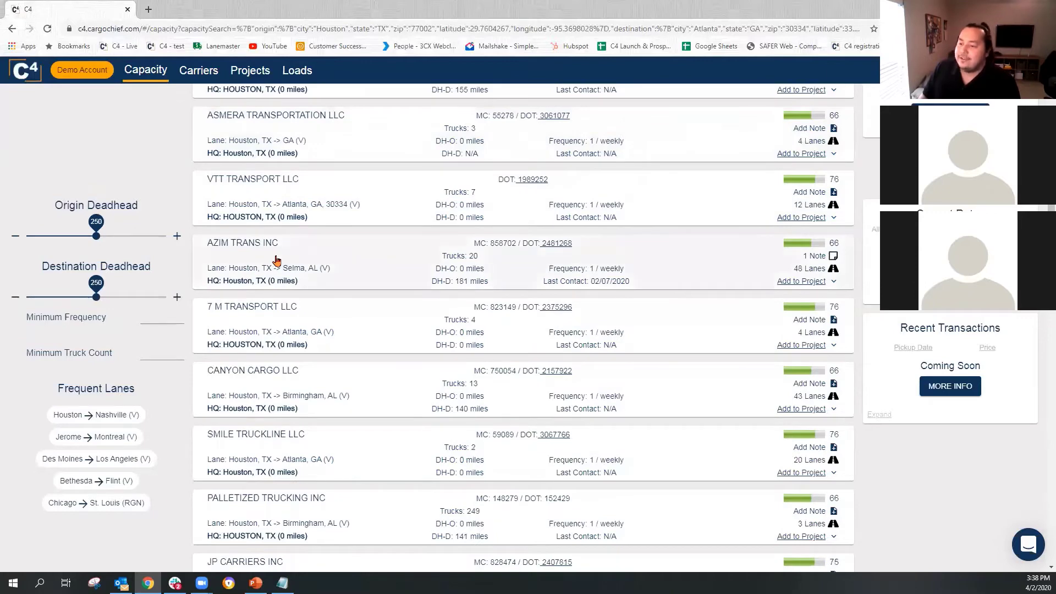
scroll(278, 265, down, 2)
scroll(279, 265, down, 9)
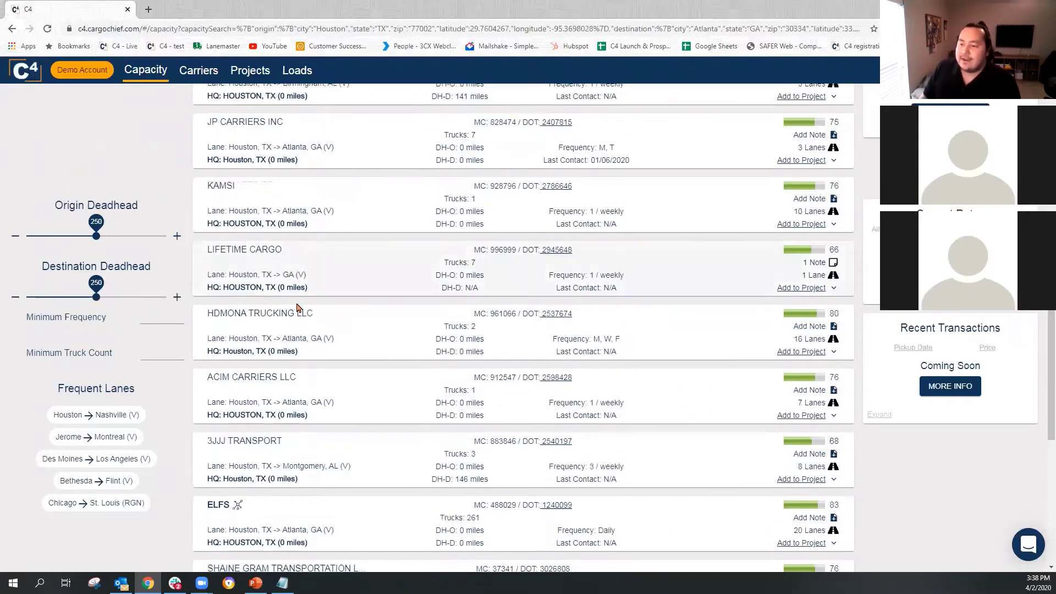
scroll(297, 330, down, 4)
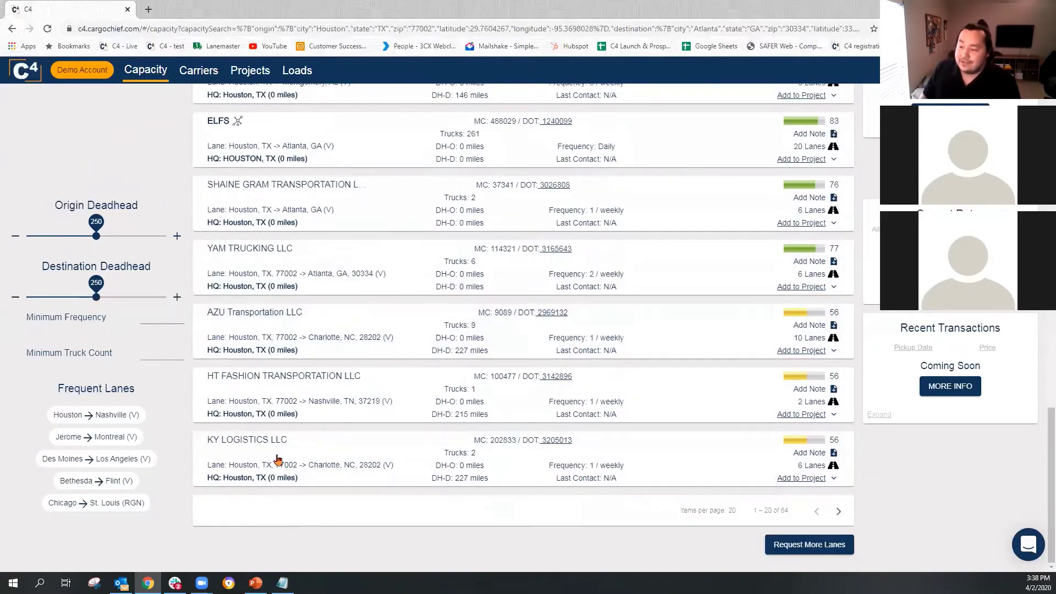
scroll(278, 456, up, 4)
scroll(277, 444, up, 15)
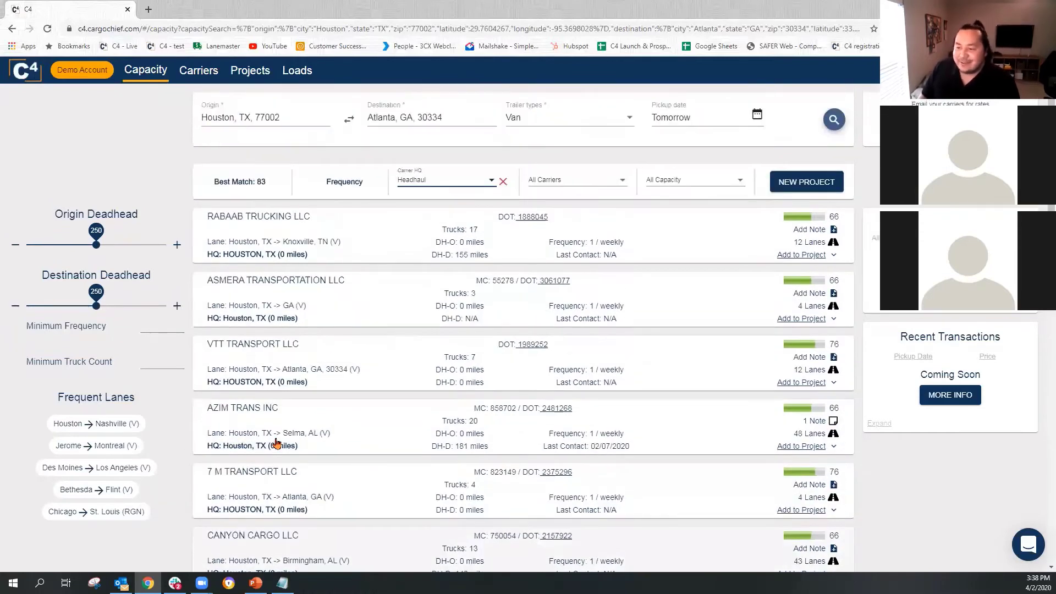
Step: Change the Carrier HQ filter to Backhaul and look through the carriers based near the Atlanta destination
click(464, 189)
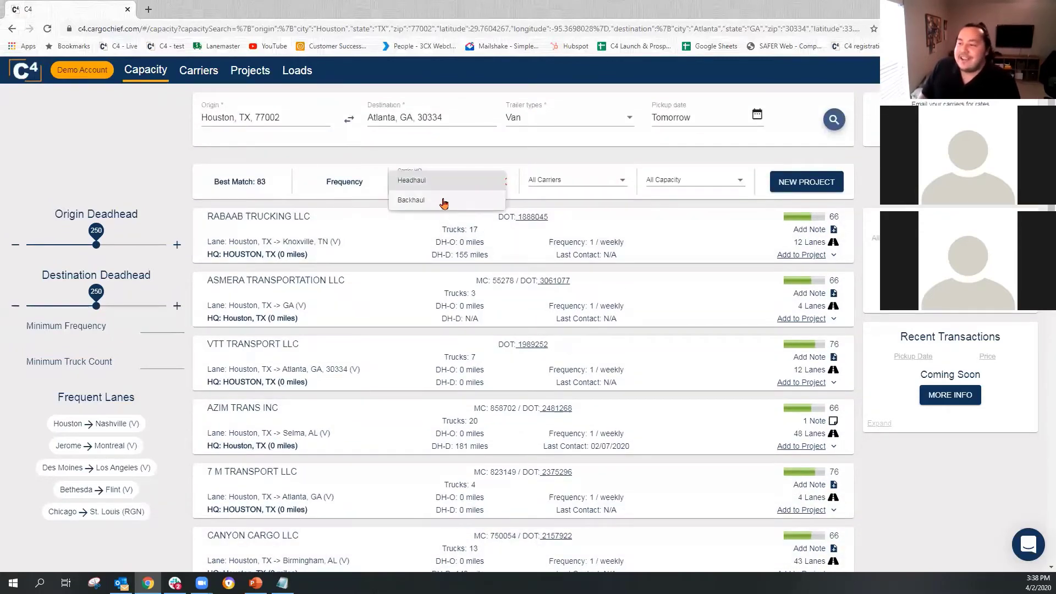
click(443, 201)
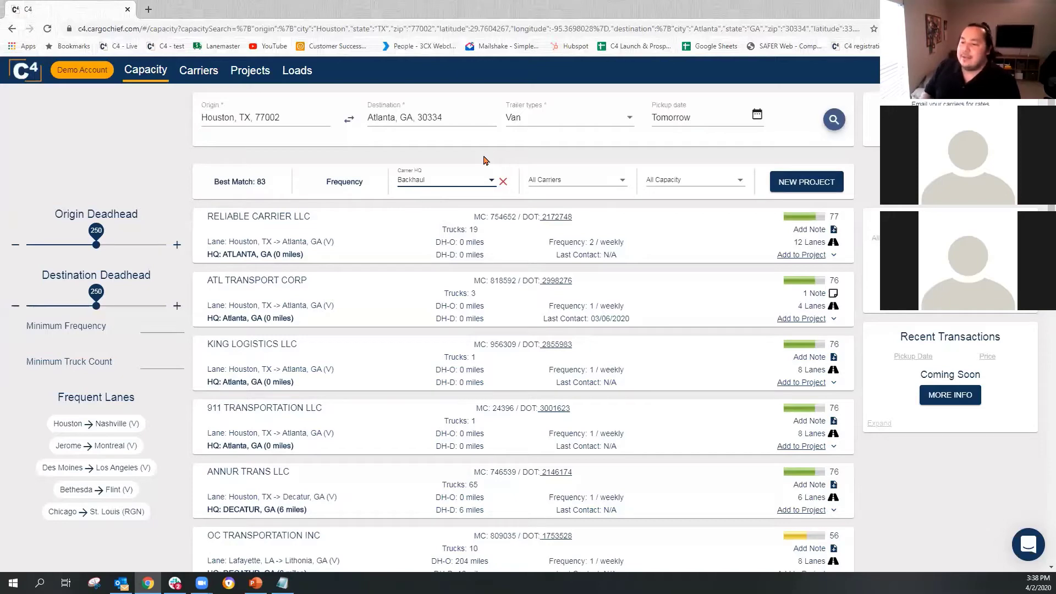
scroll(217, 311, down, 4)
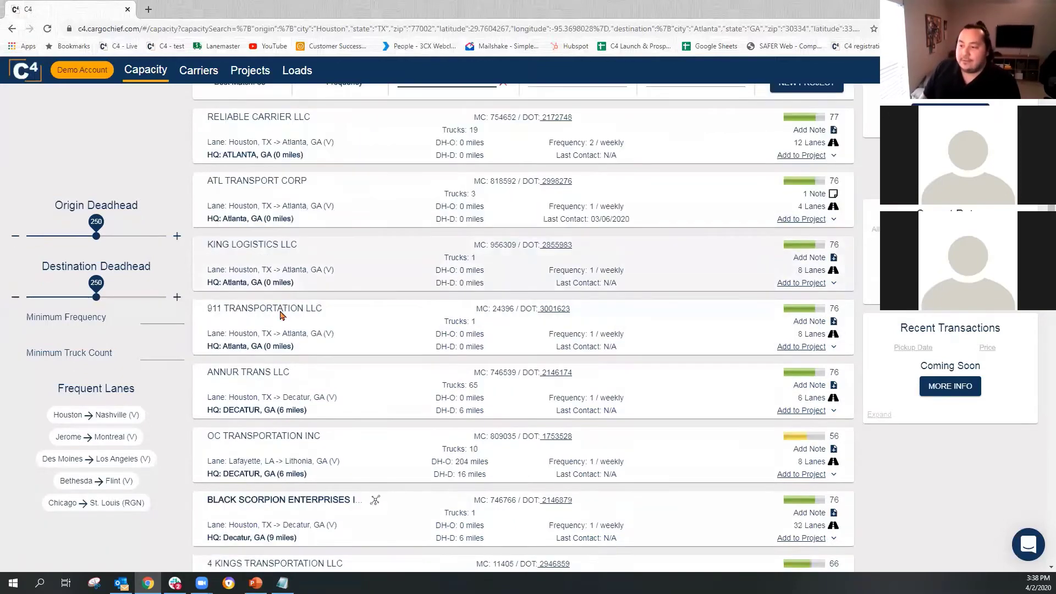
scroll(250, 385, down, 3)
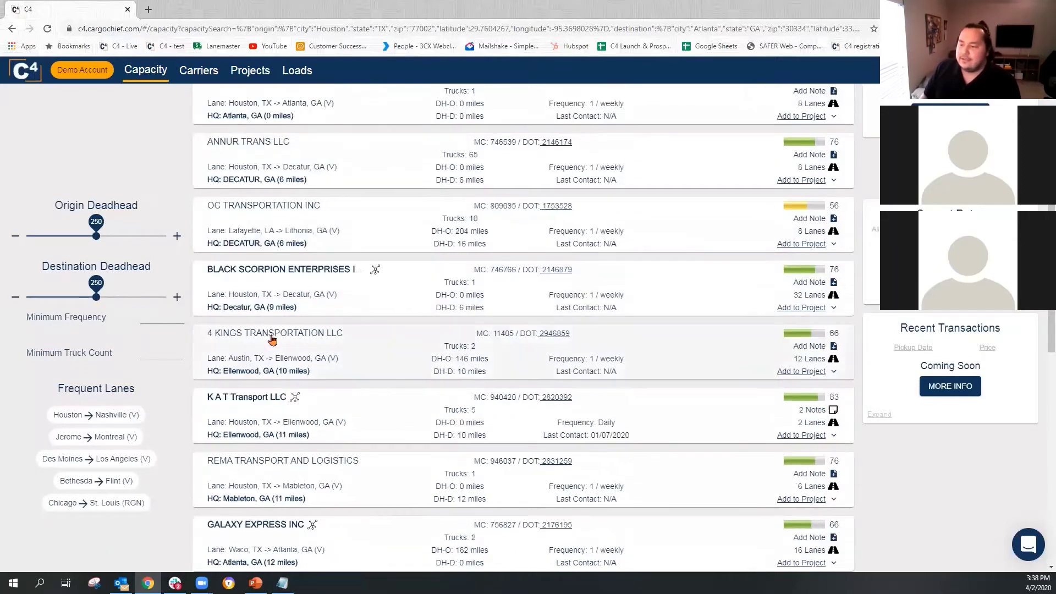
scroll(253, 418, down, 4)
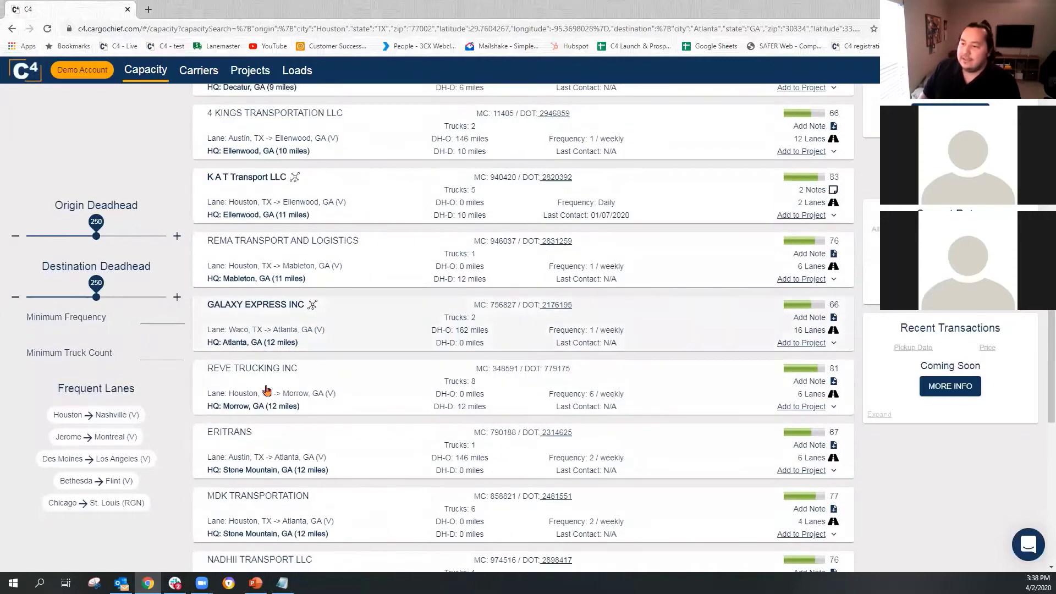
scroll(329, 421, down, 2)
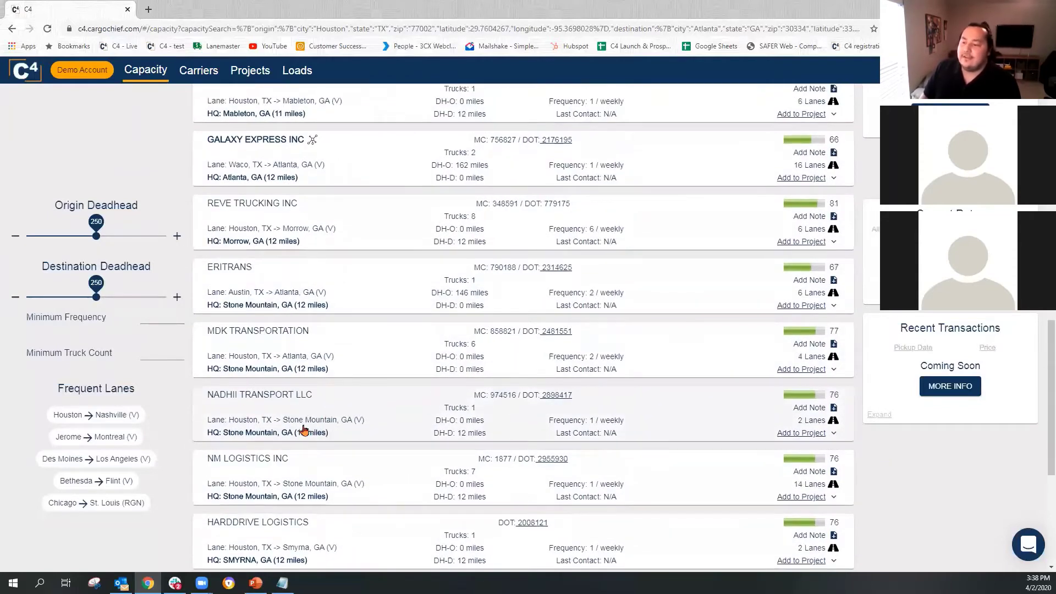
scroll(303, 429, down, 4)
scroll(352, 431, up, 13)
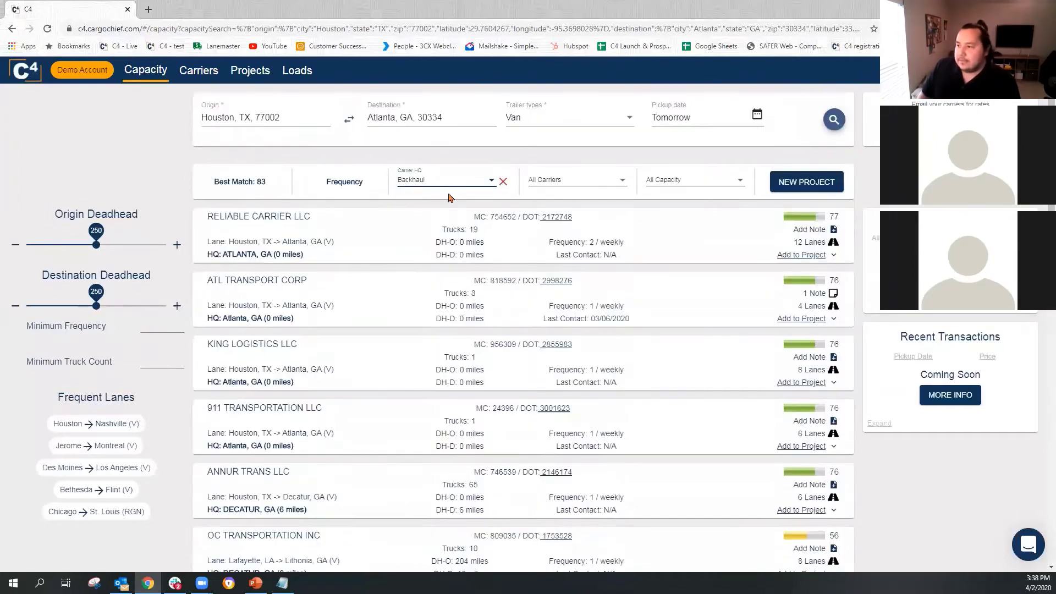
Step: Set the Carrier HQ filter back to Headhaul and clear it
click(445, 181)
click(440, 162)
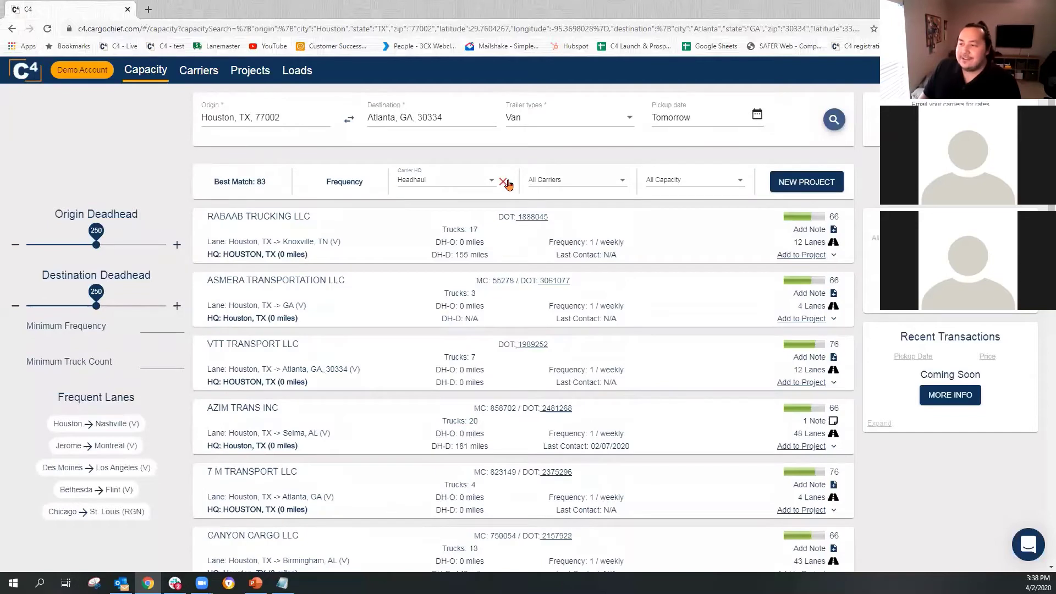
click(506, 183)
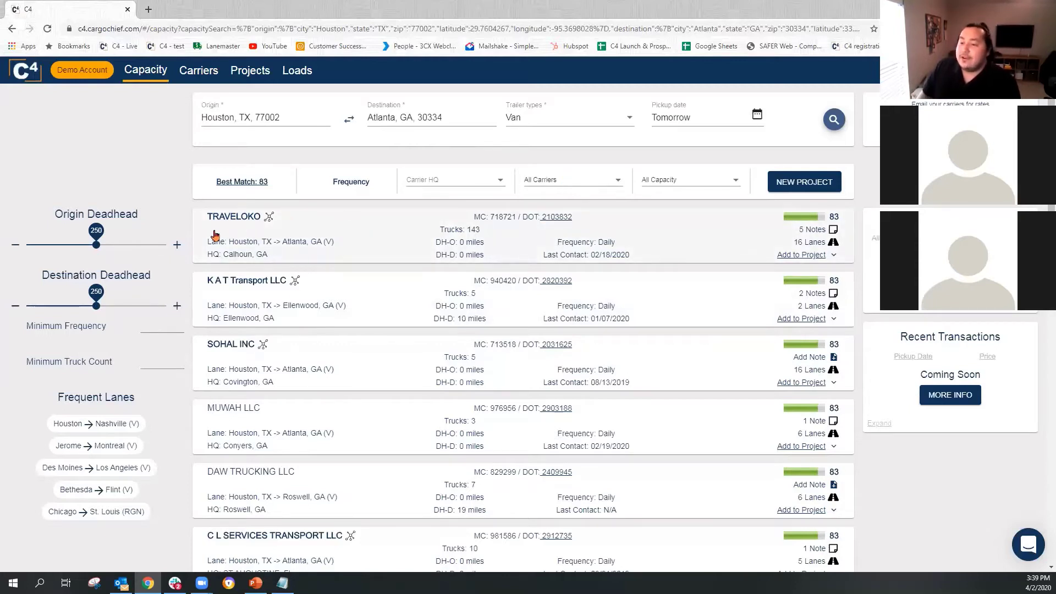
Step: Limit the results to My Carriers, look through the list, and set the filter back to All Carriers
click(539, 180)
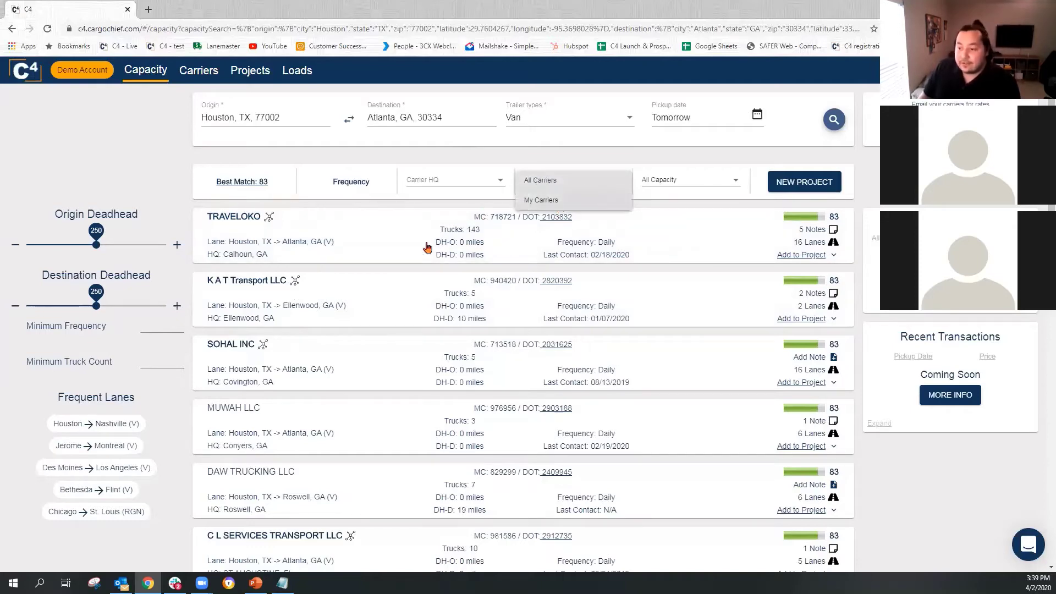
click(445, 235)
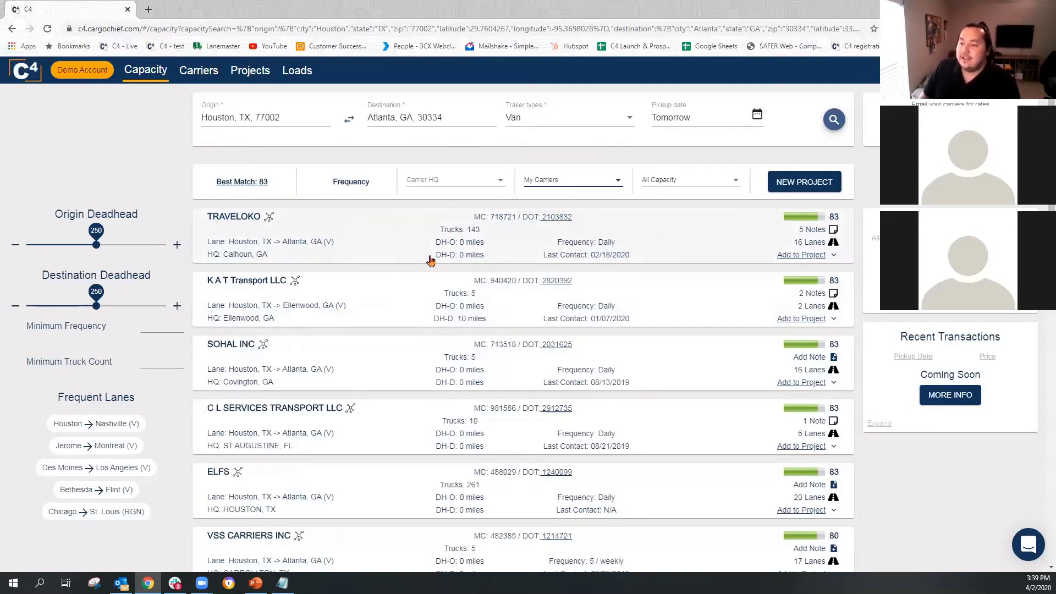
scroll(362, 323, down, 8)
scroll(362, 322, up, 8)
click(544, 180)
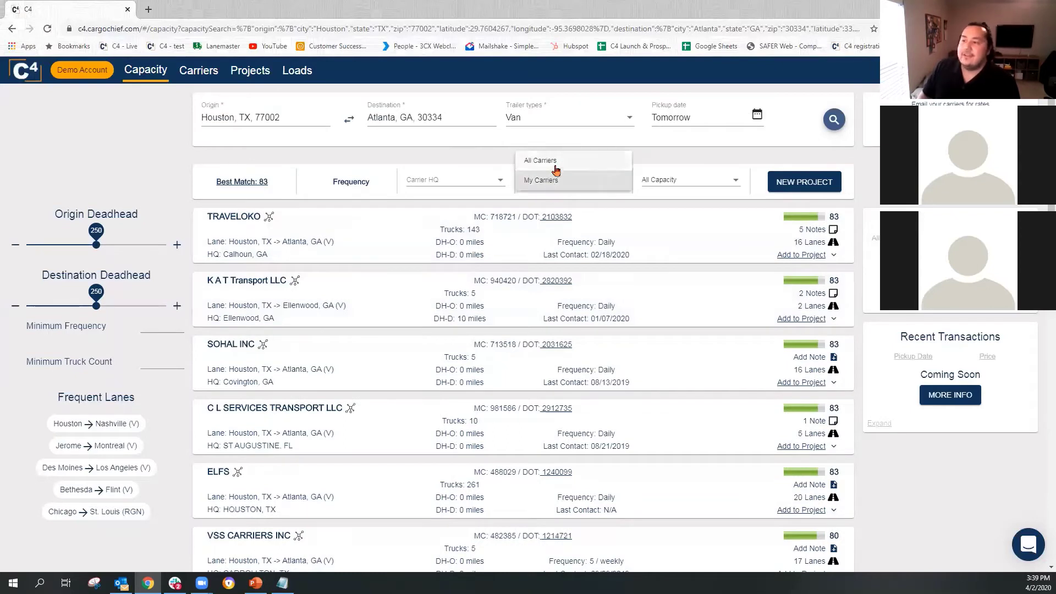
click(395, 219)
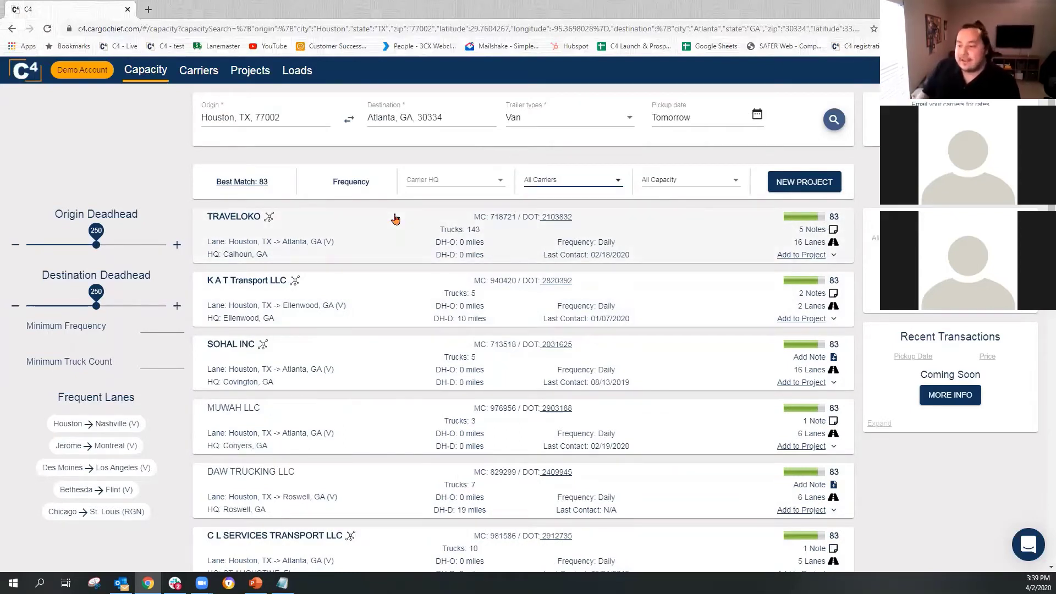